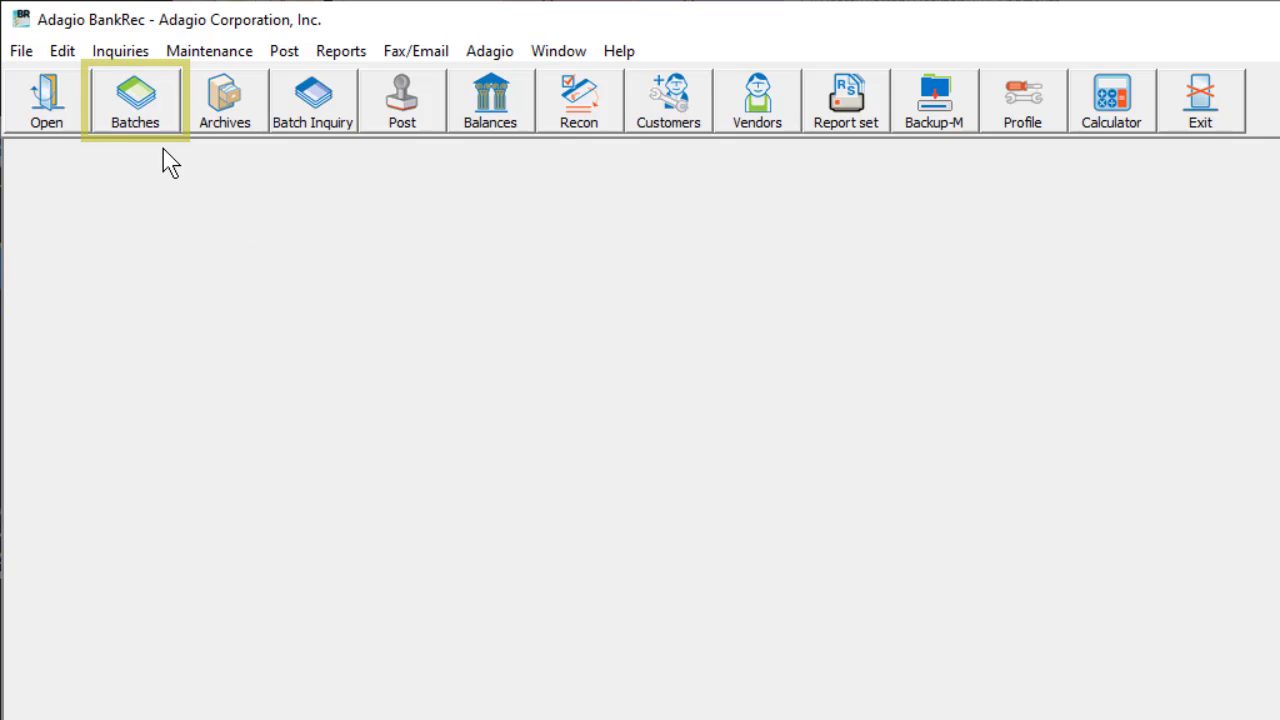
Step: Set up a new batch in the current batches for bank SIGNET, described "January 15 deposit", with Deposit Only enabled
left_click(66, 52)
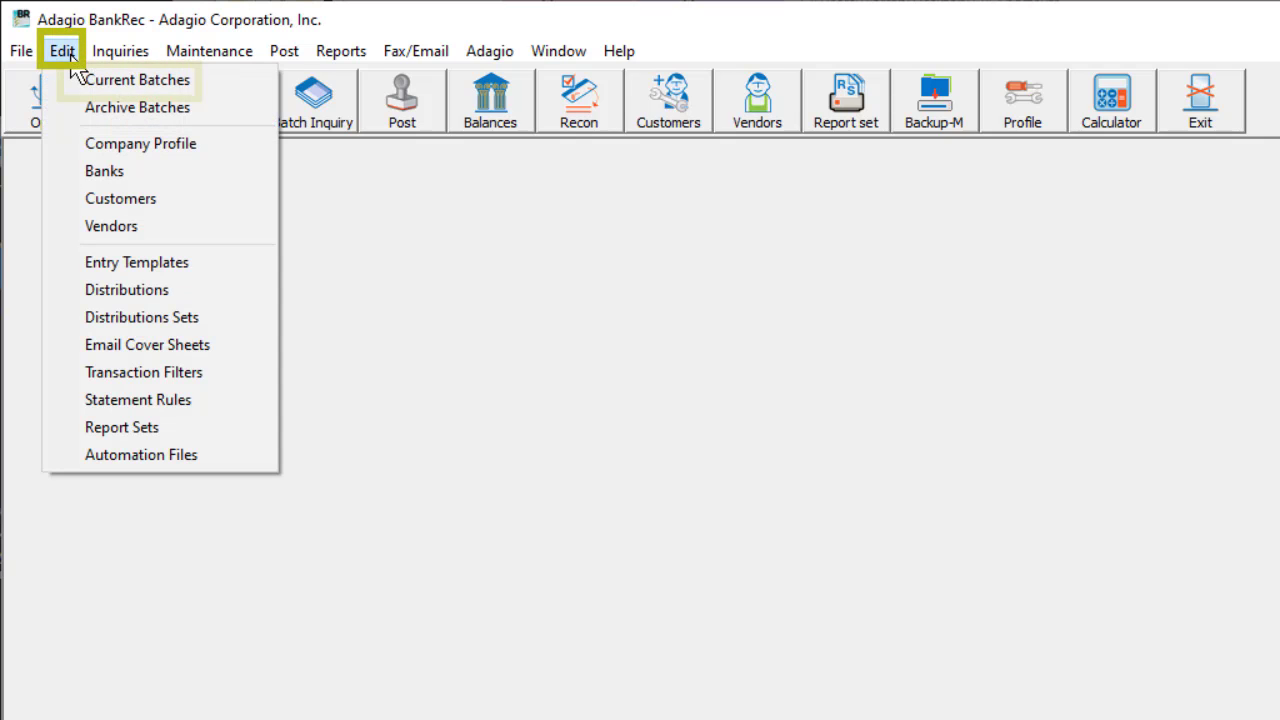
left_click(65, 87)
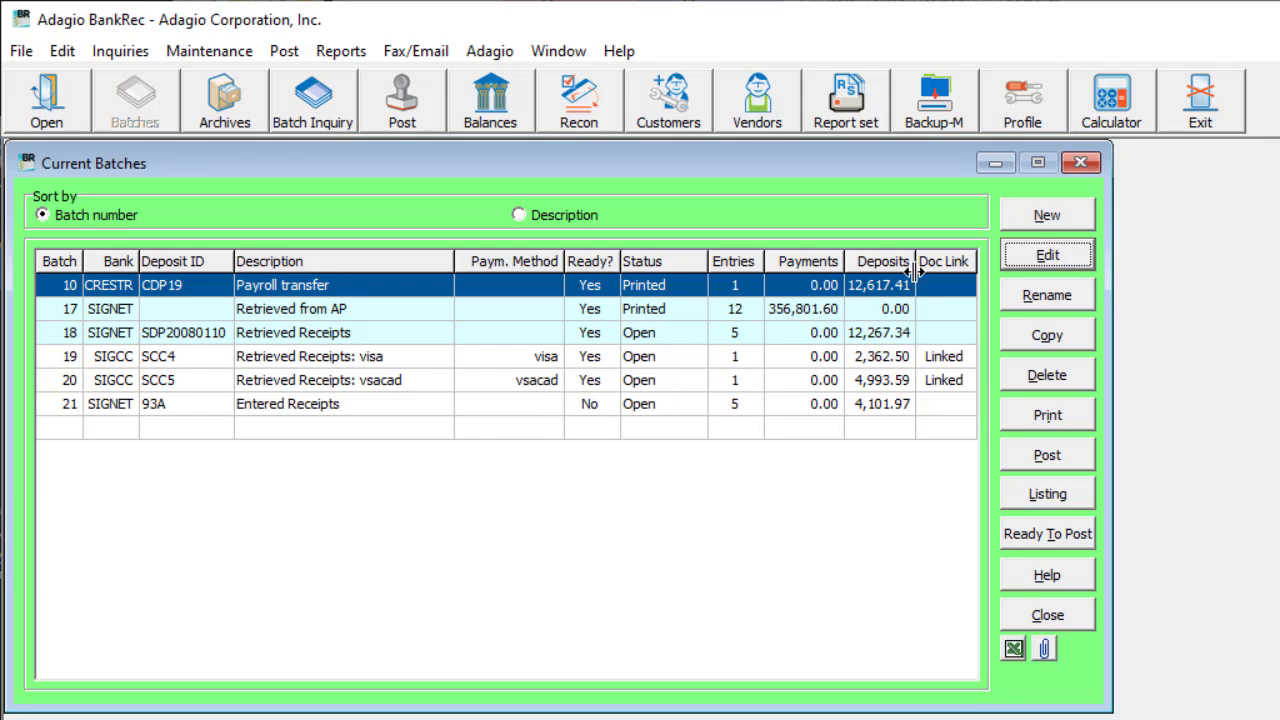
left_click(1012, 234)
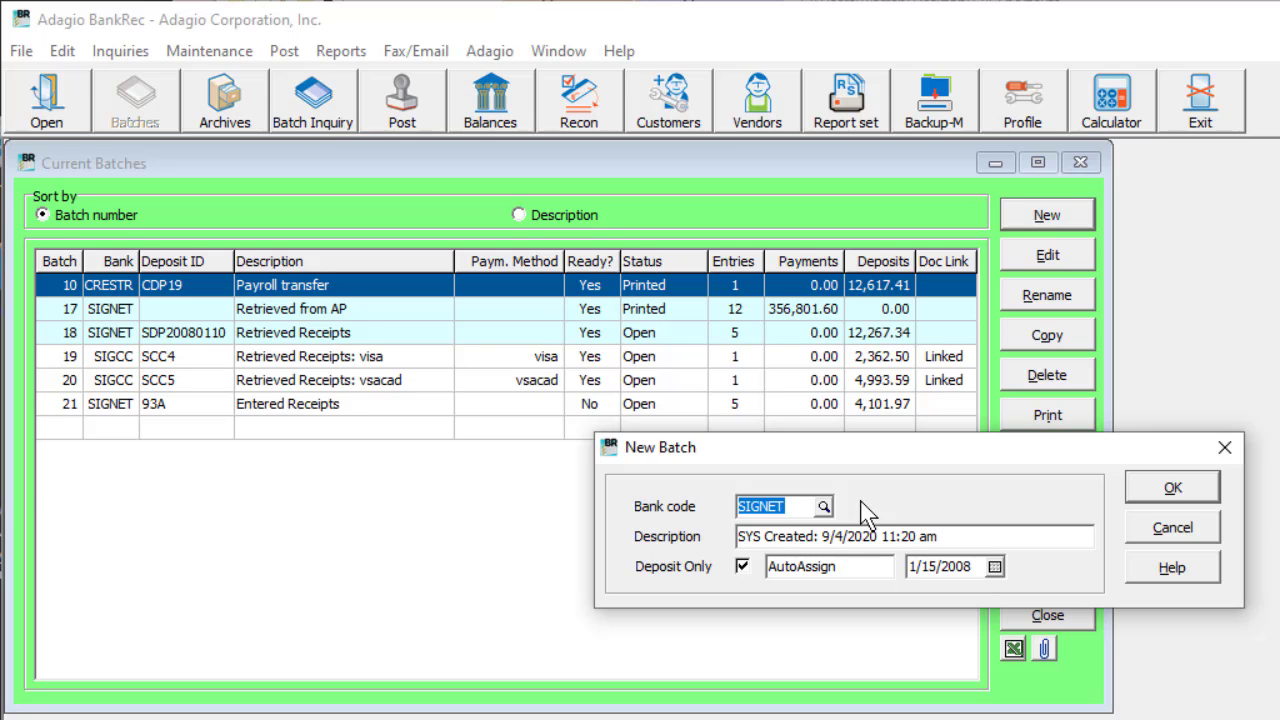
key("Tab")
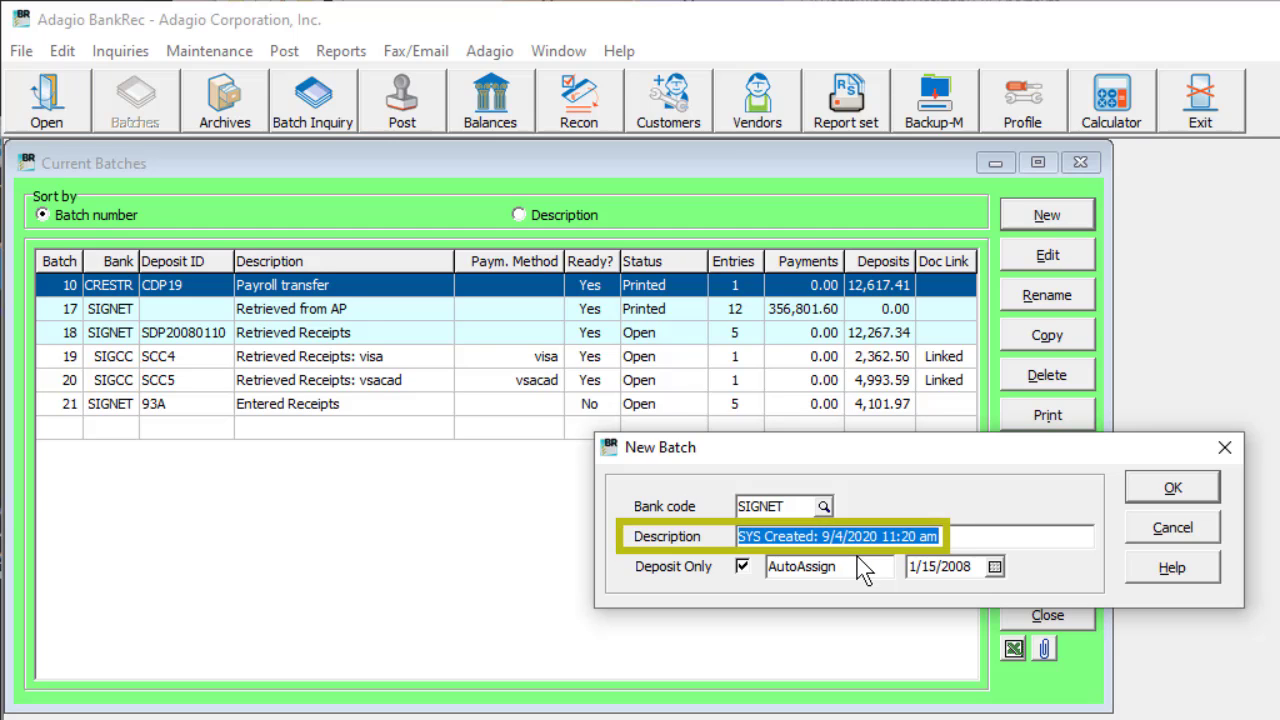
type("January 15 deposit")
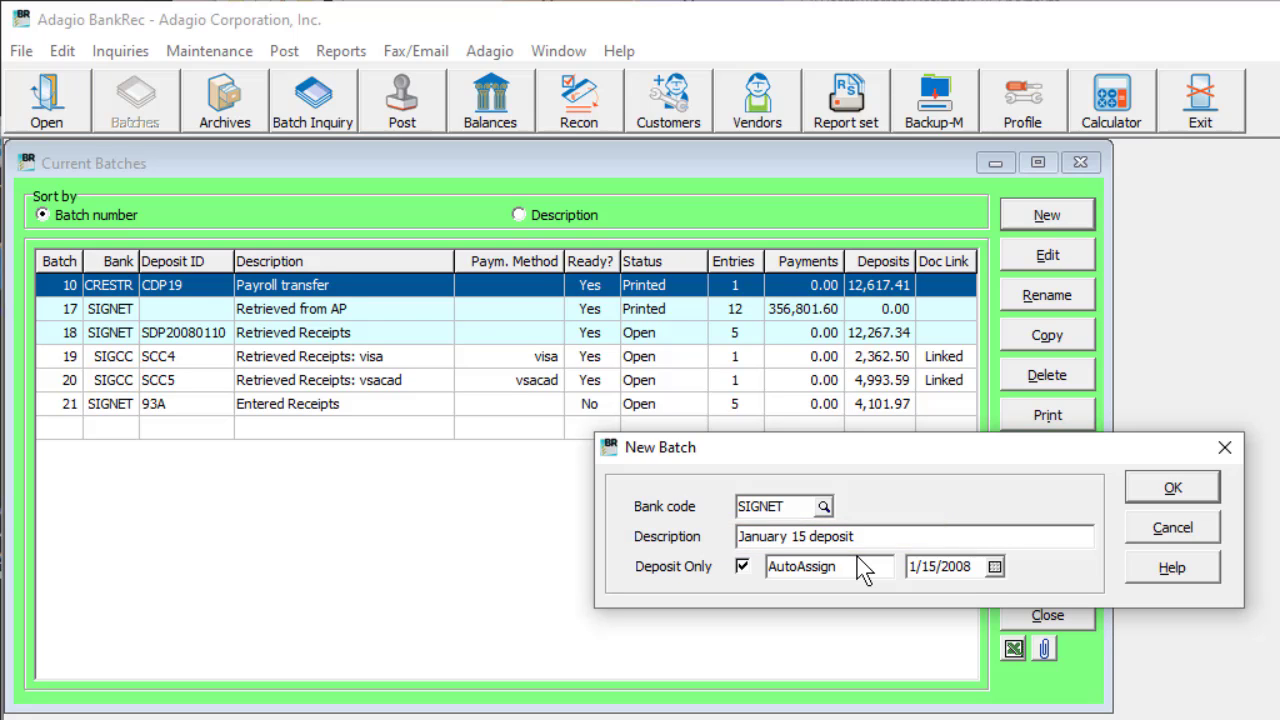
left_click(743, 570)
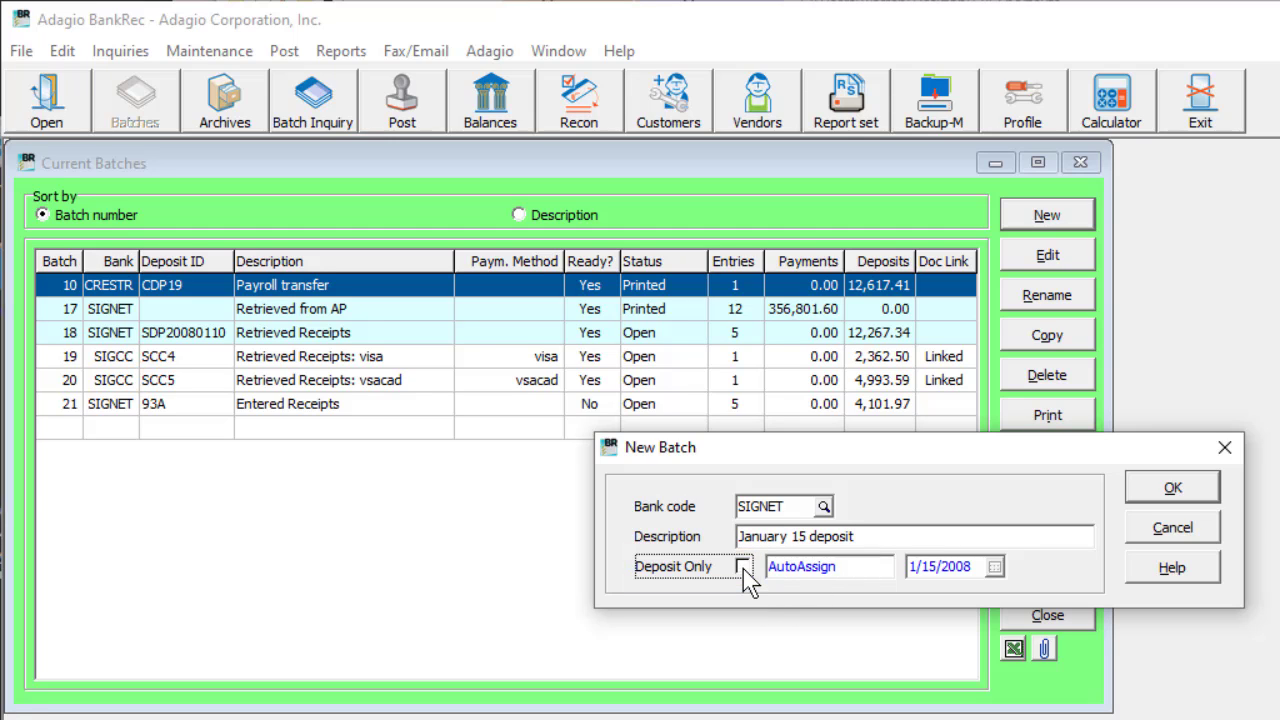
left_click(743, 568)
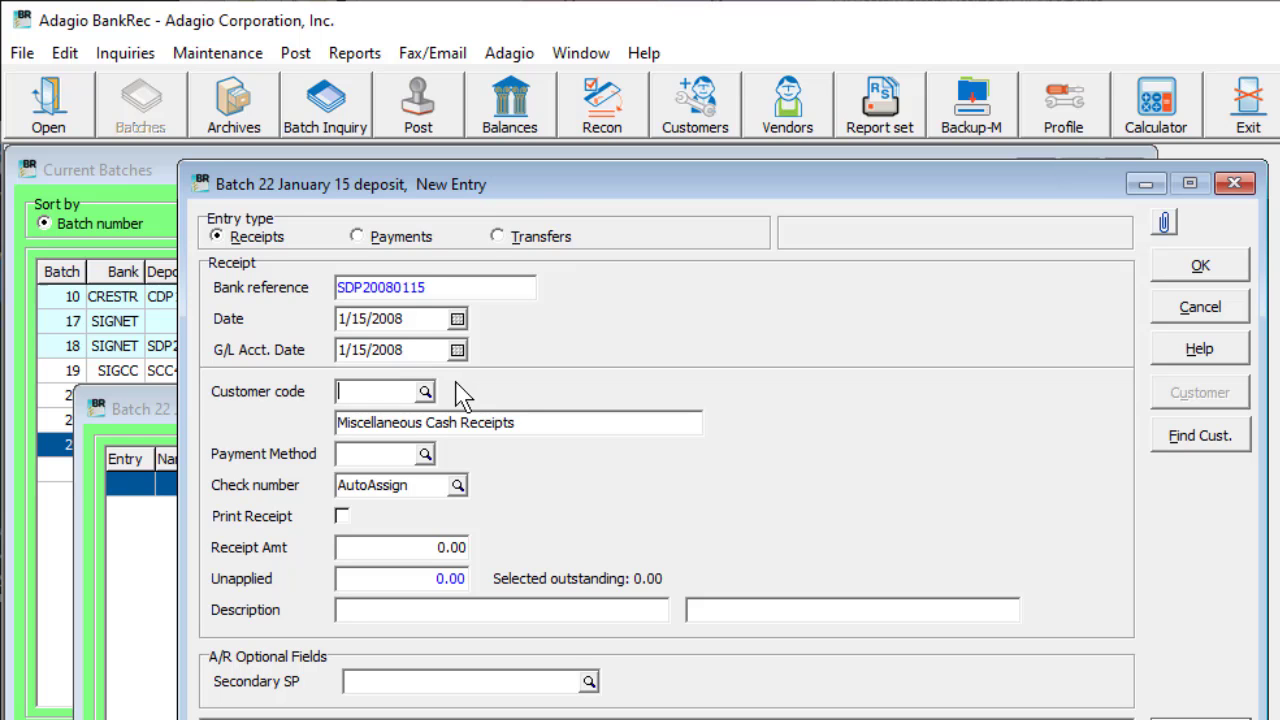
Step: Find the customer Ables Cables by name and assign it to the new receipt entry
left_click(425, 391)
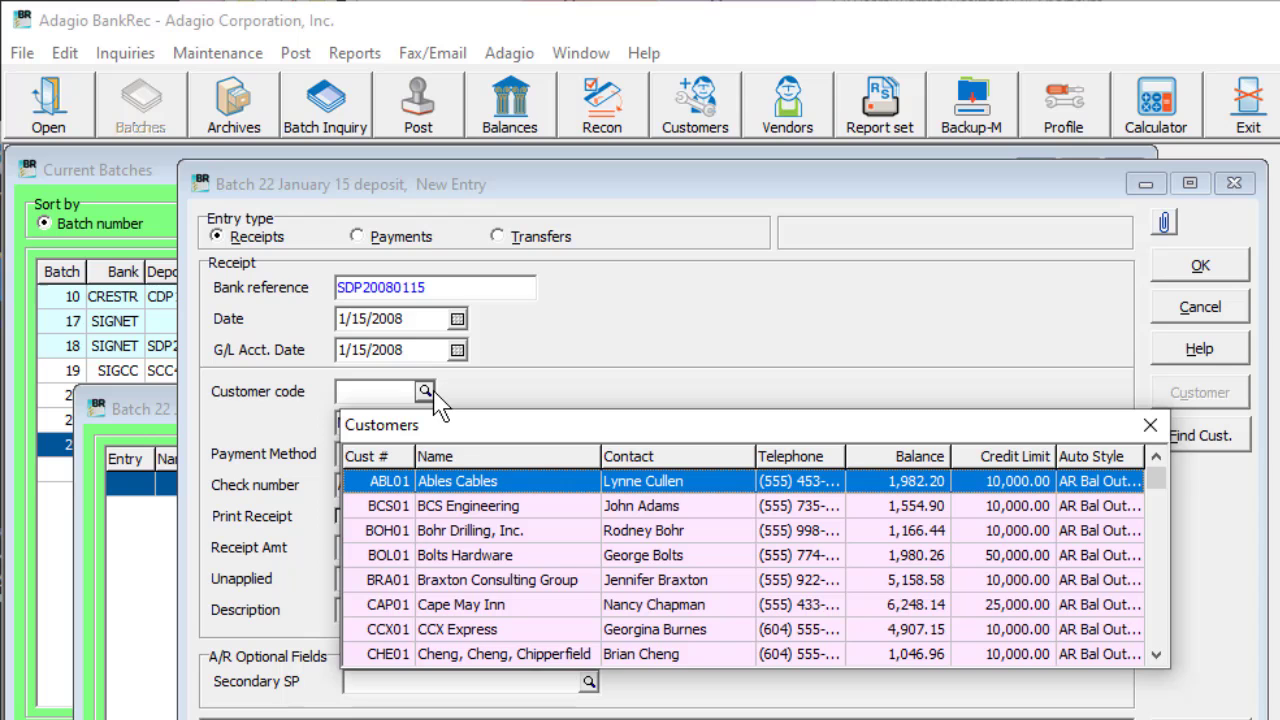
left_click(440, 400)
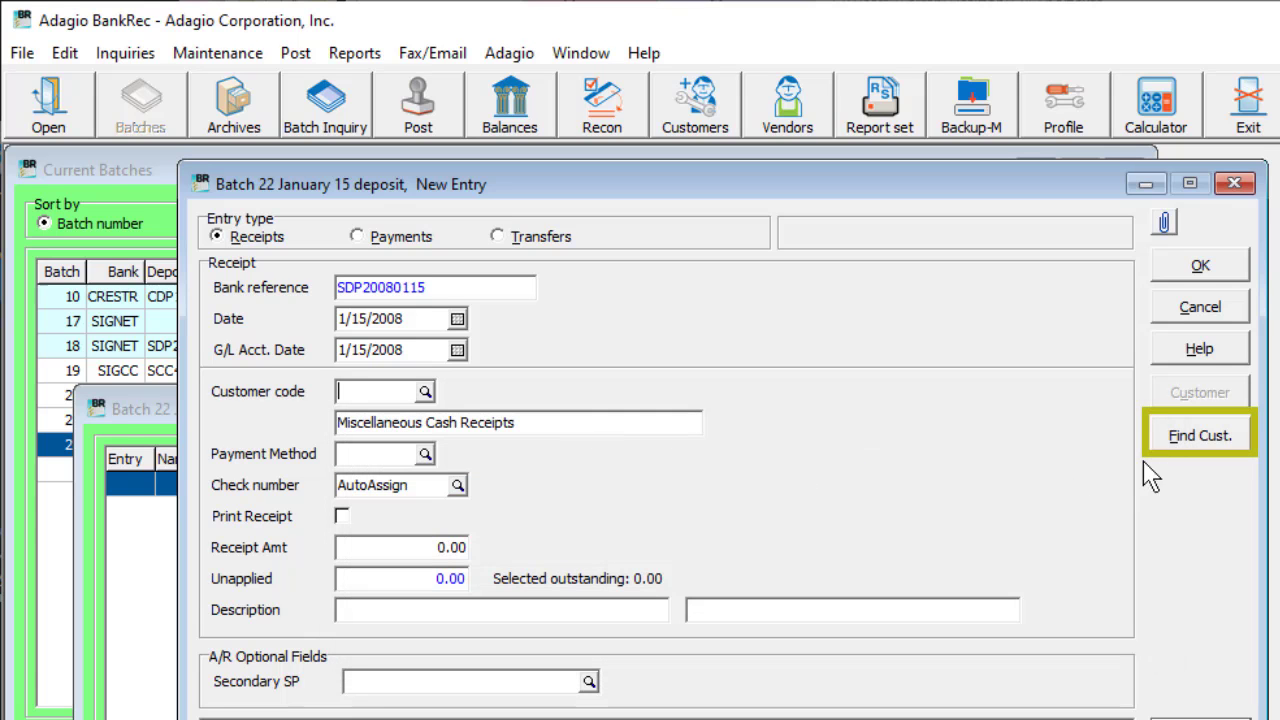
left_click(1199, 436)
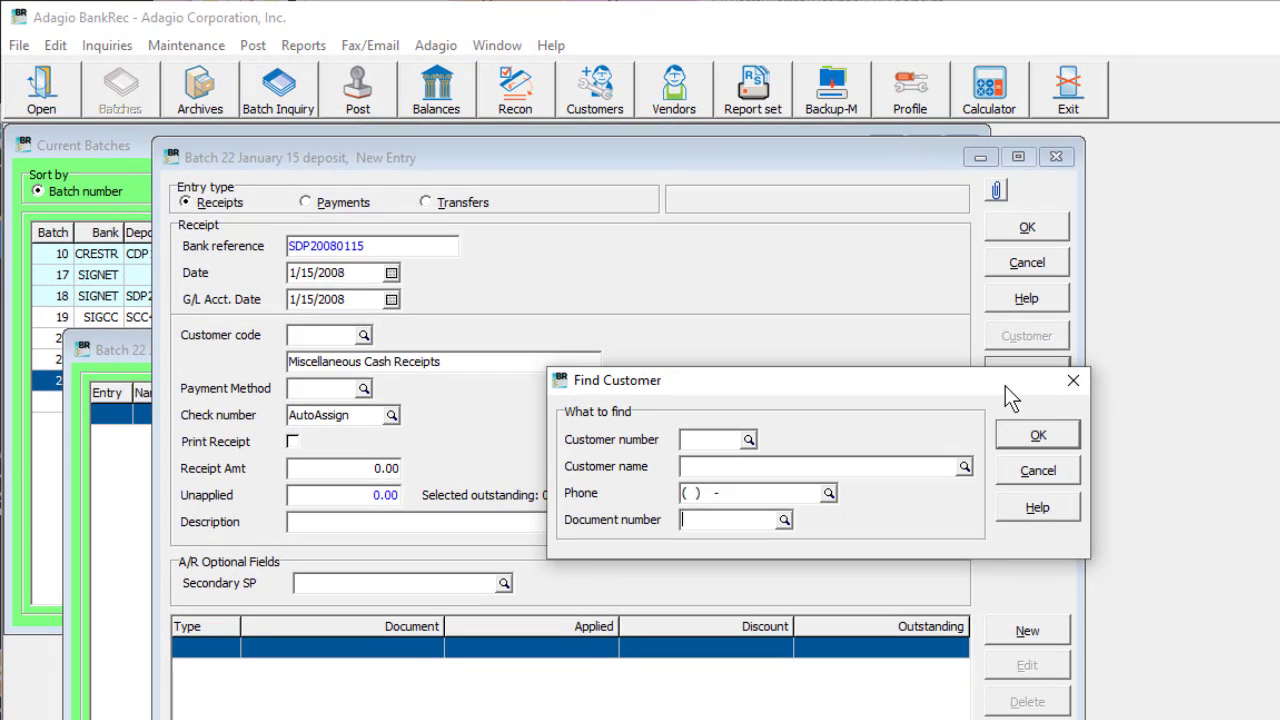
left_click(964, 467)
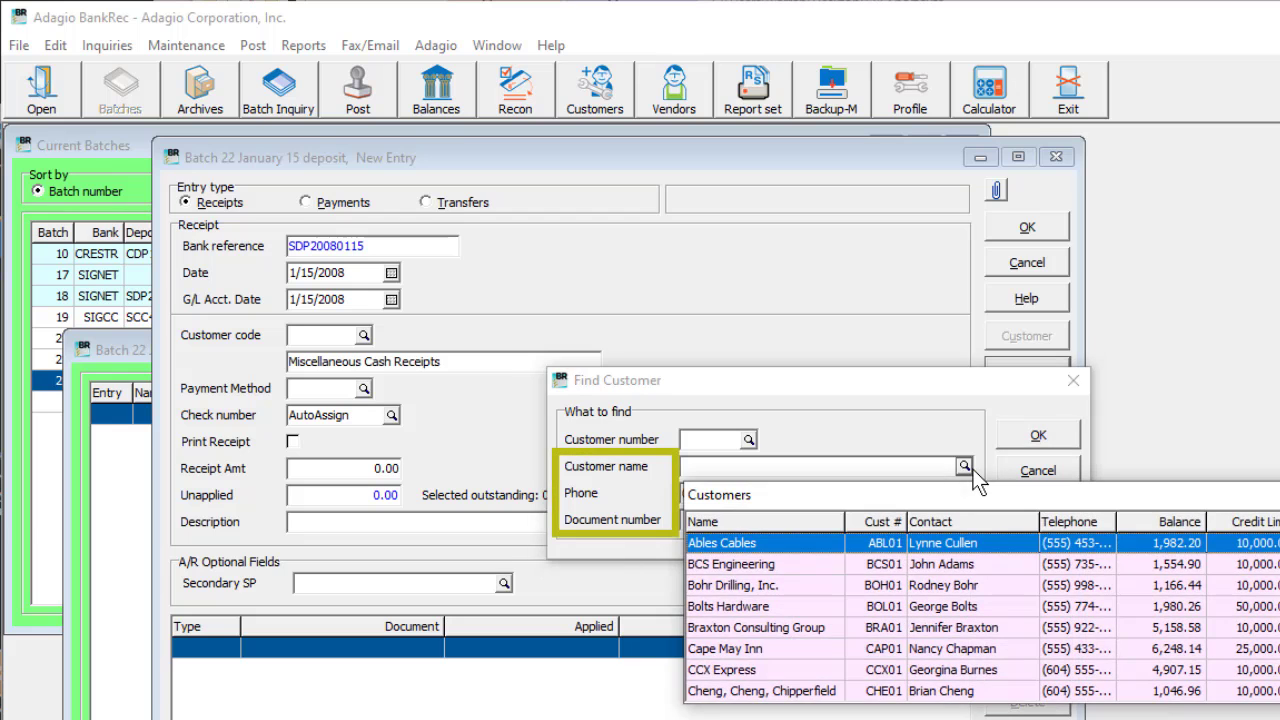
left_click(822, 543)
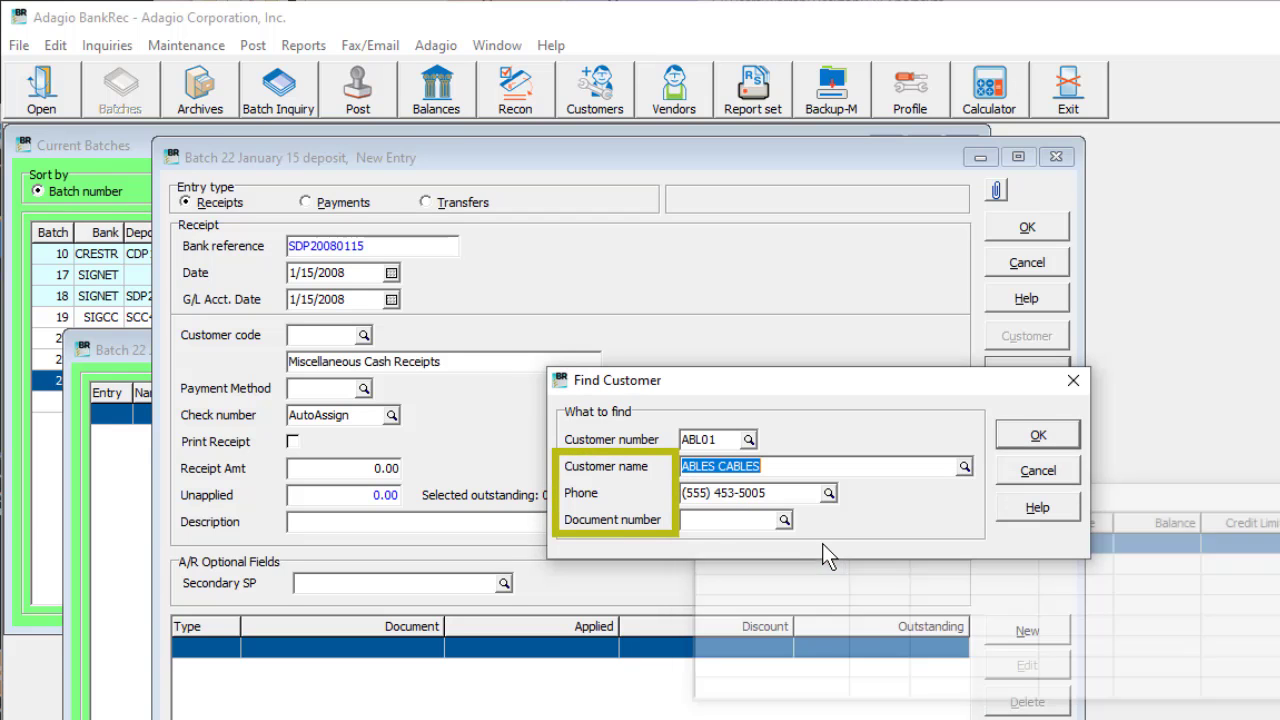
left_click(1010, 440)
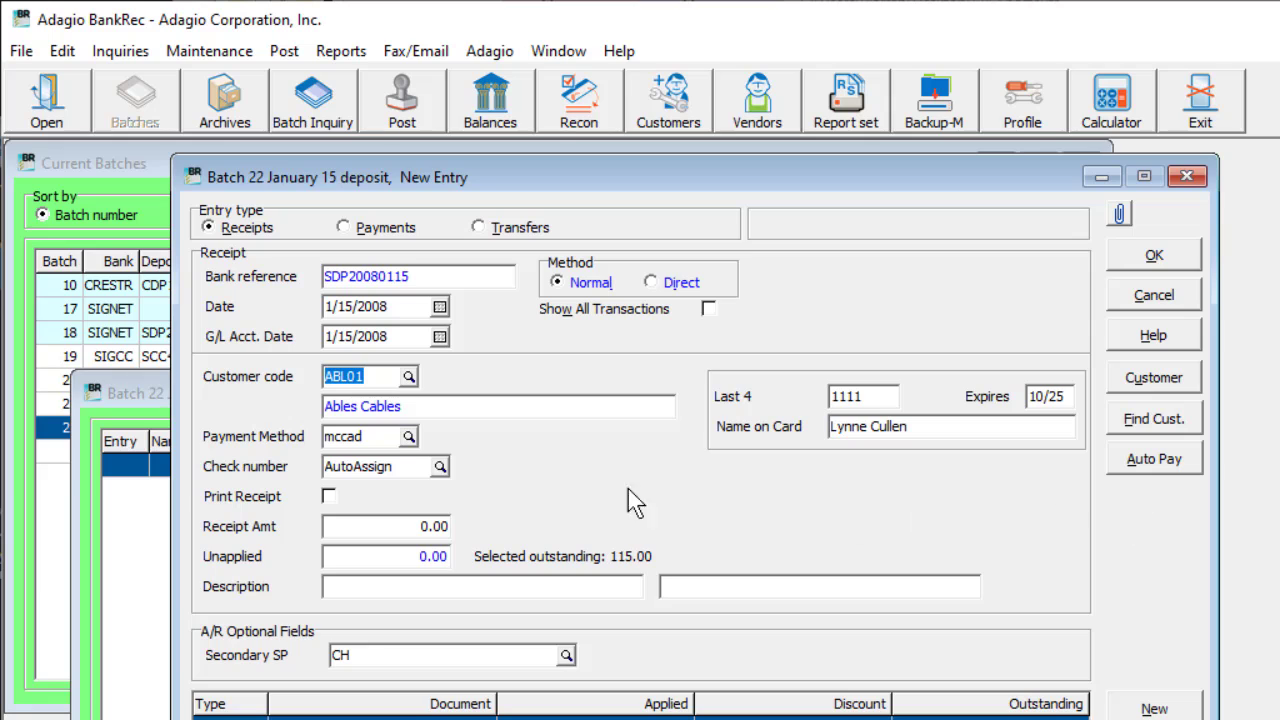
Step: Choose the mccad payment method (Mastercard - CAD SIGNET CC) and set the receipt amount to 1,331.17
left_click(408, 437)
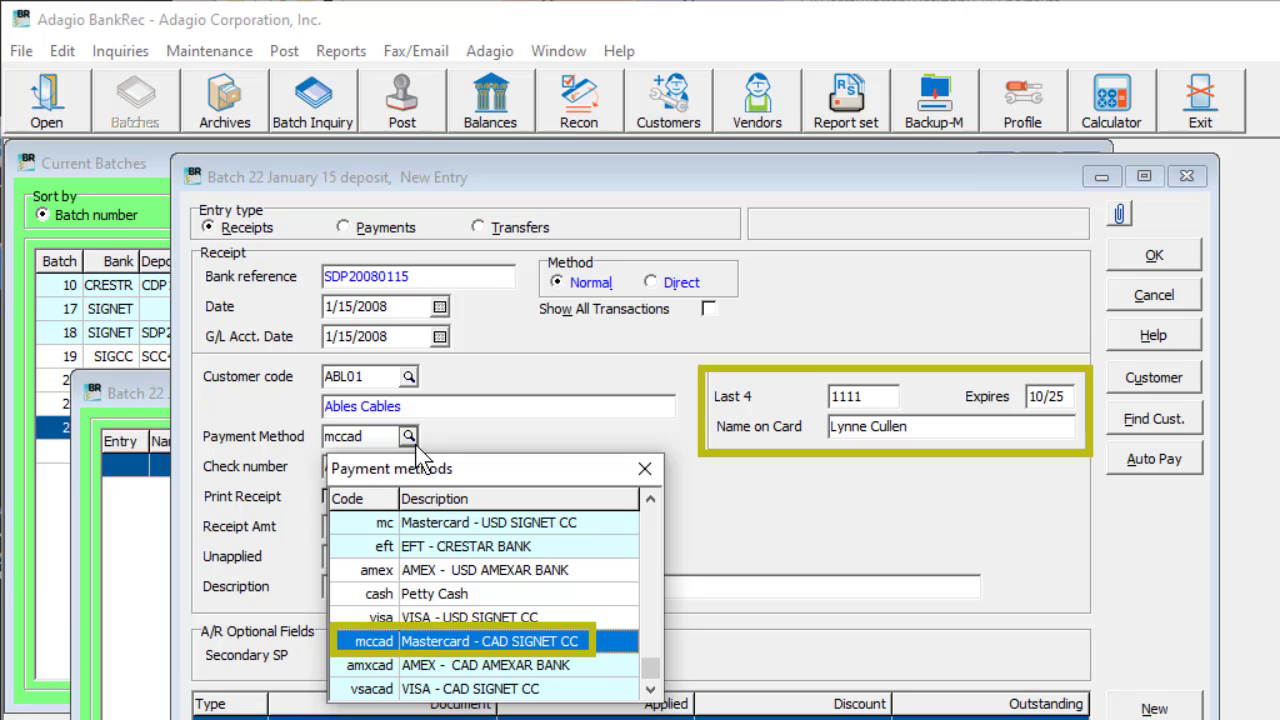
key("Return")
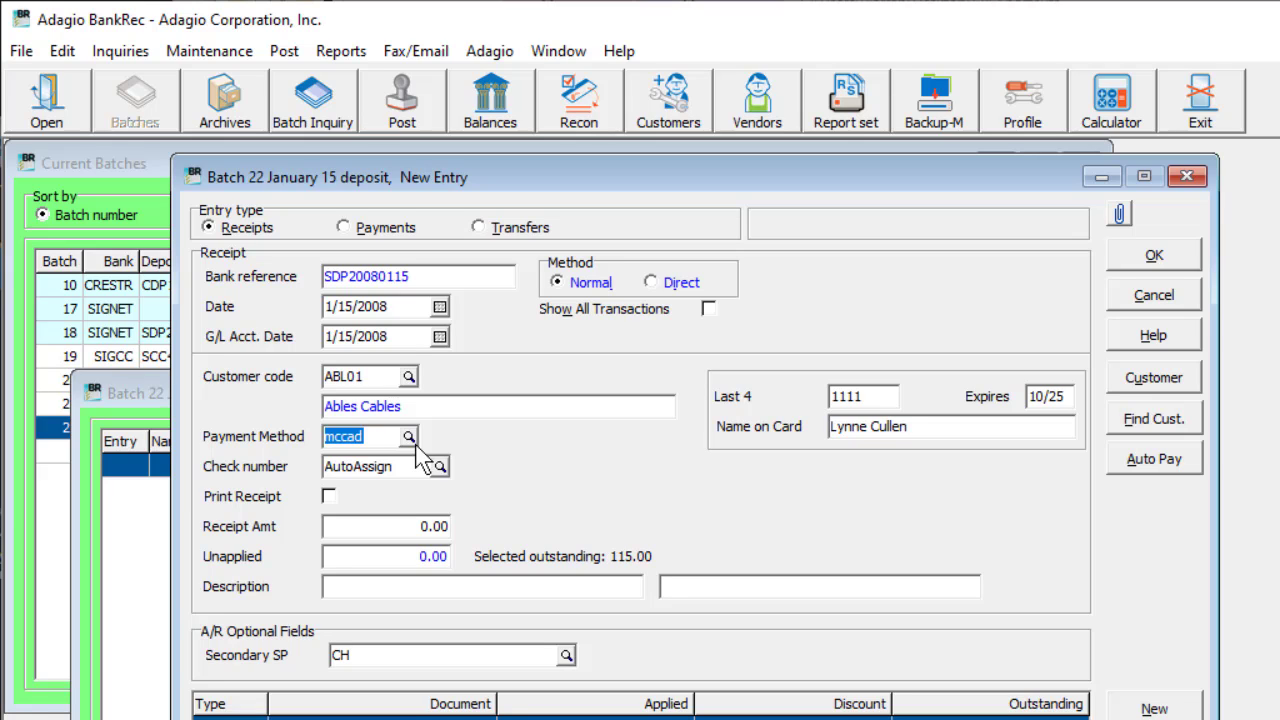
left_click(363, 530)
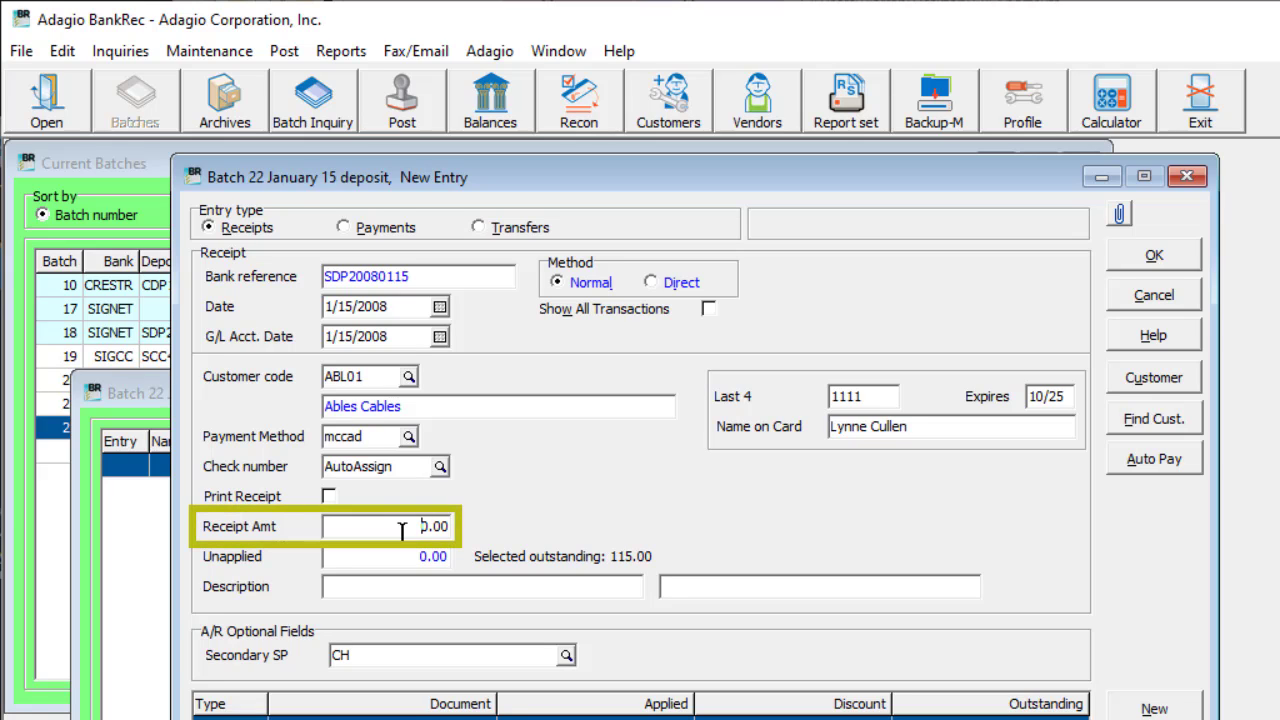
type("331.17")
key("Tab")
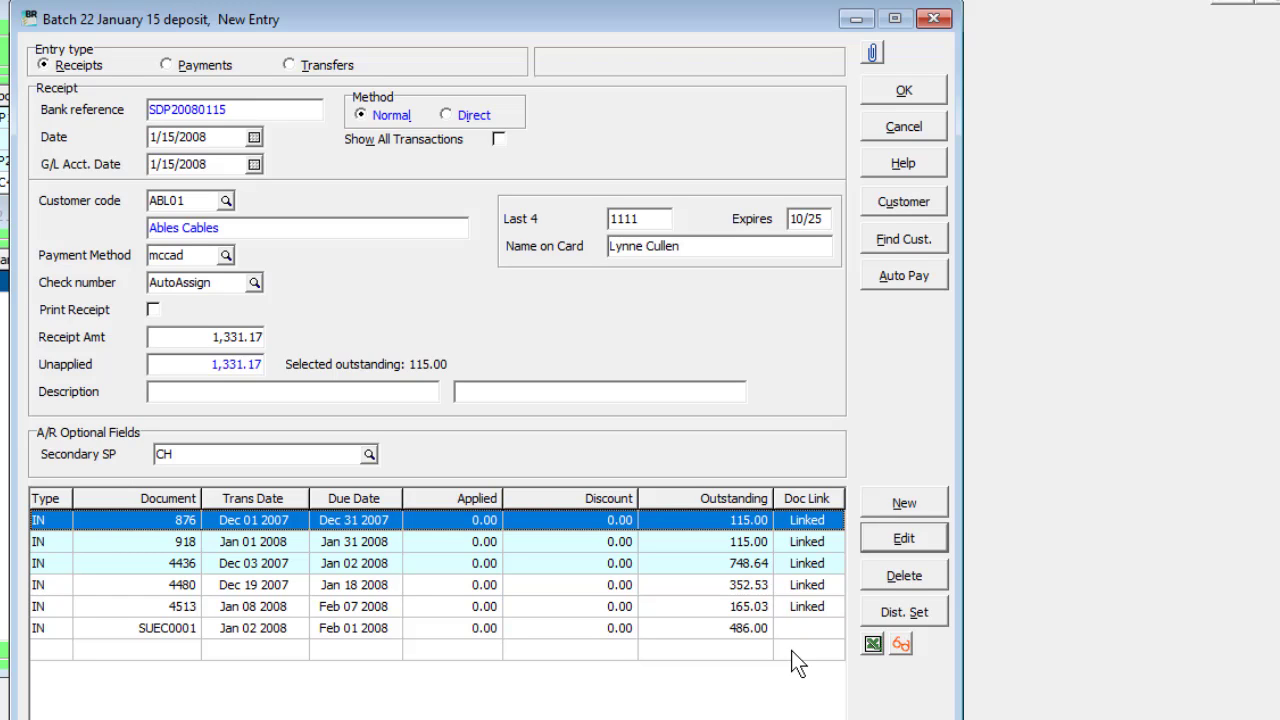
left_click(872, 509)
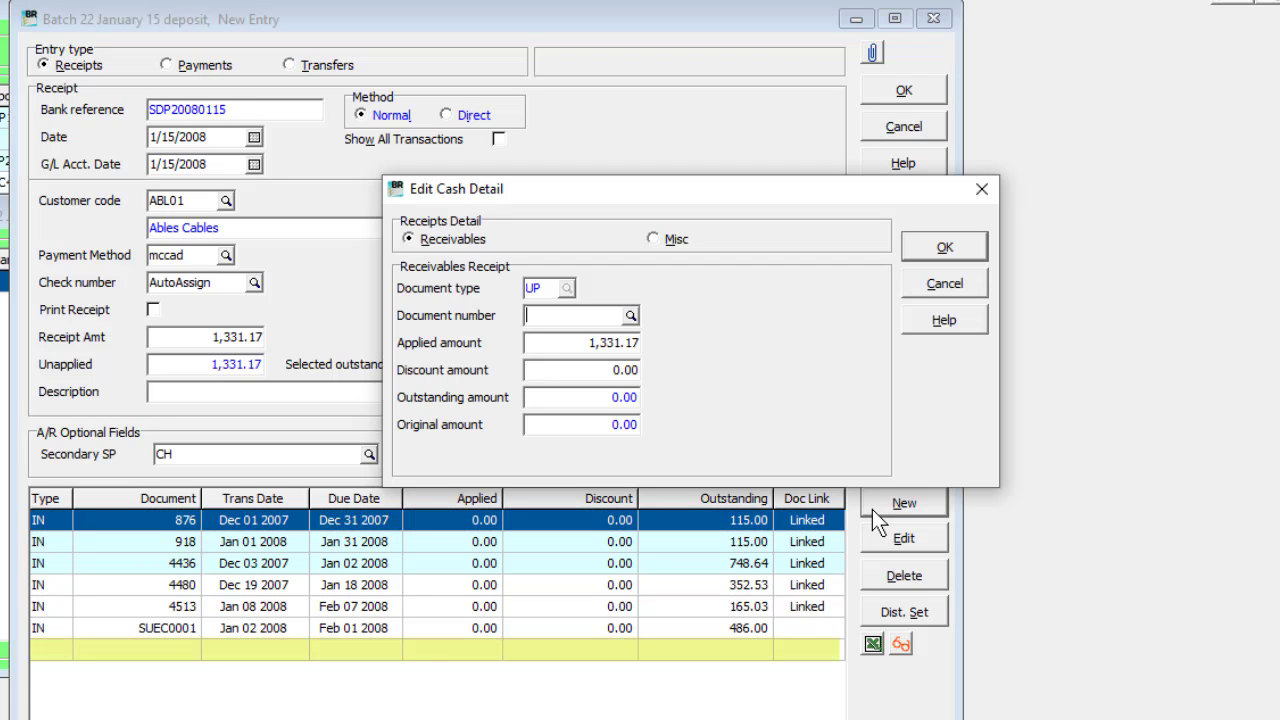
left_click(660, 242)
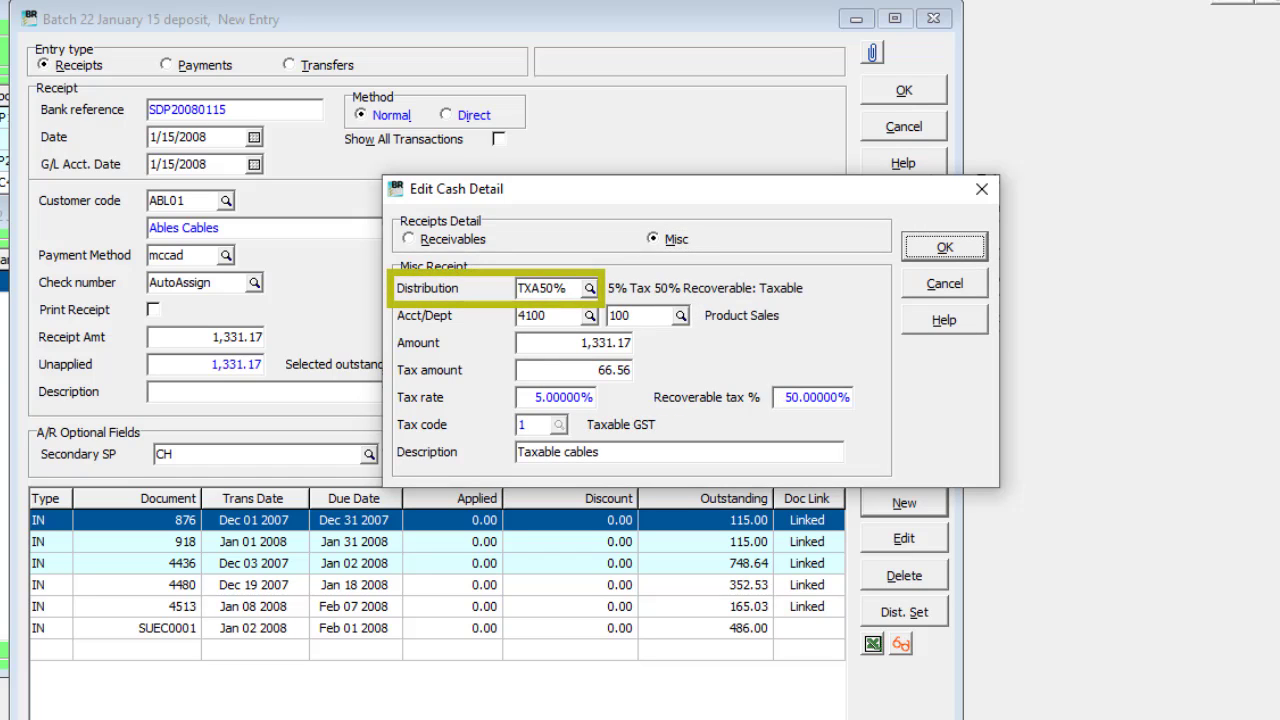
key("Return")
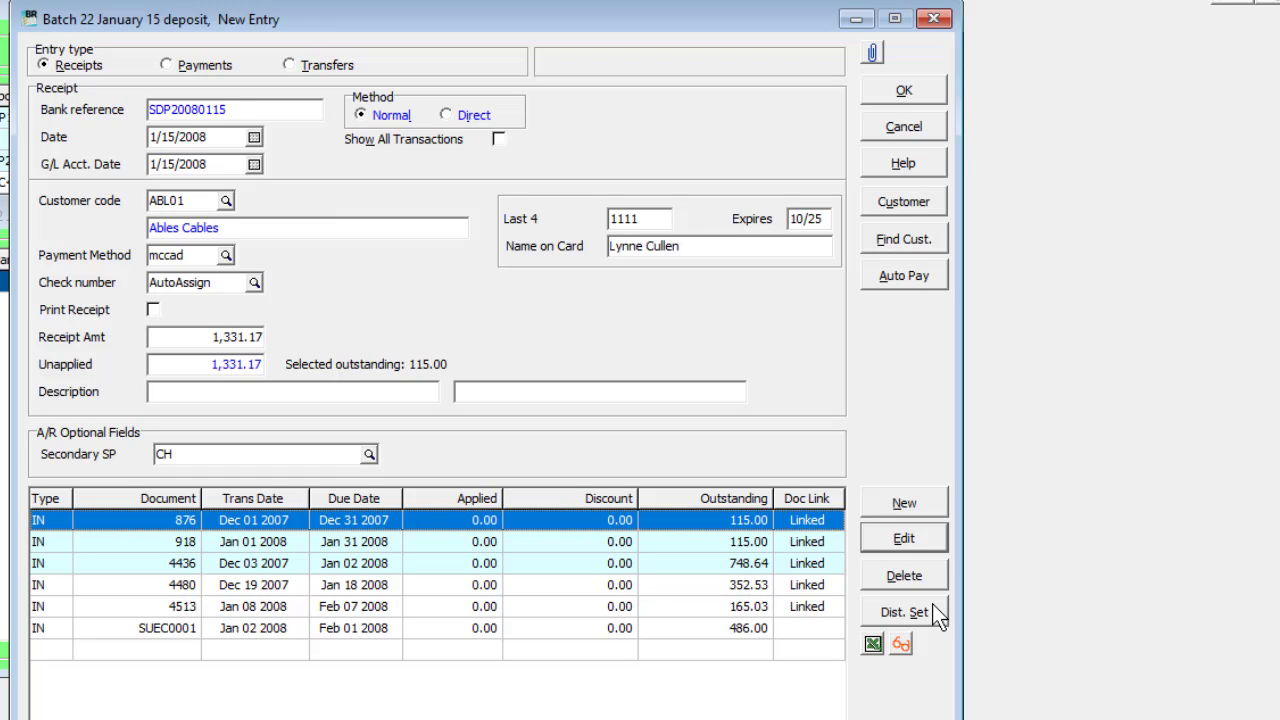
left_click(919, 502)
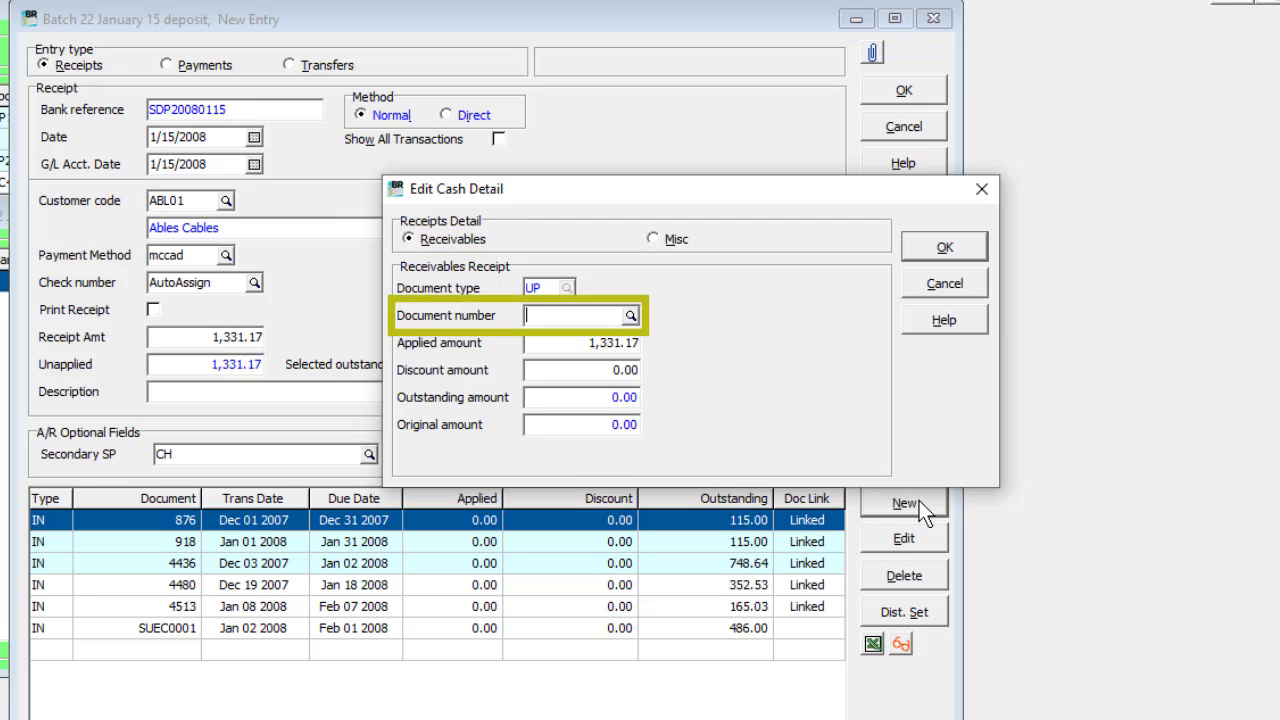
type("IN445566")
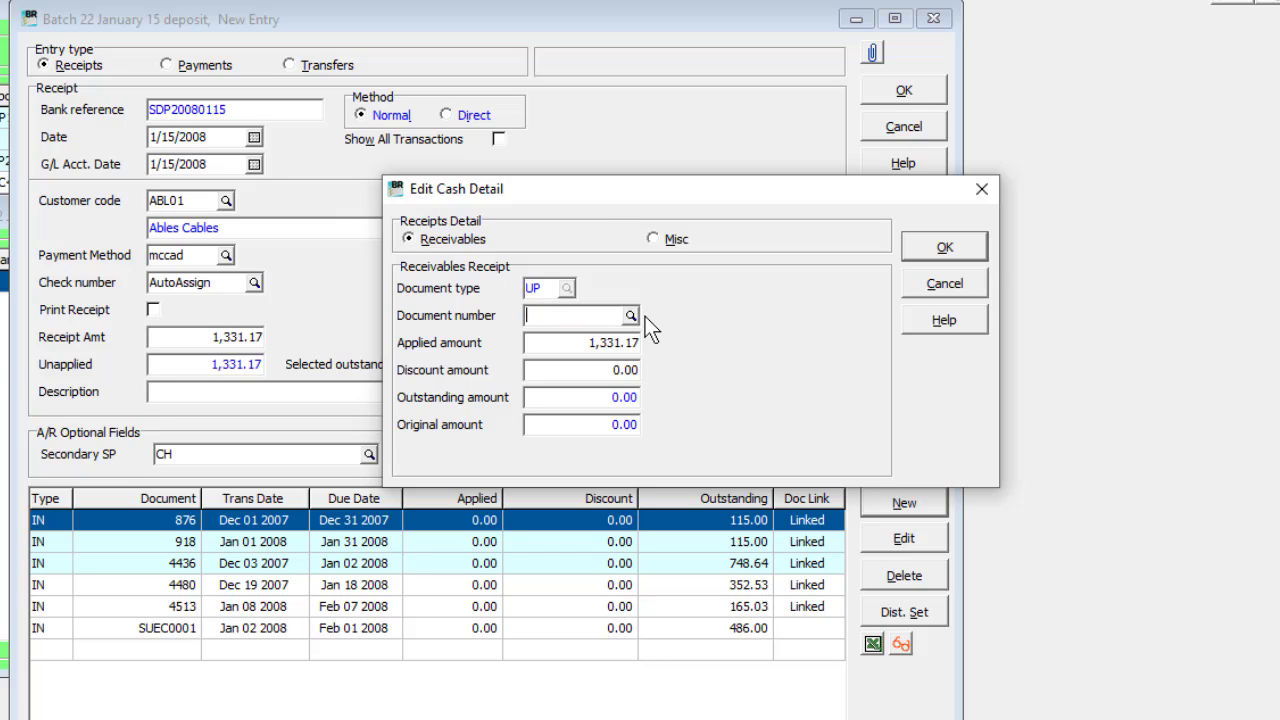
key("Escape")
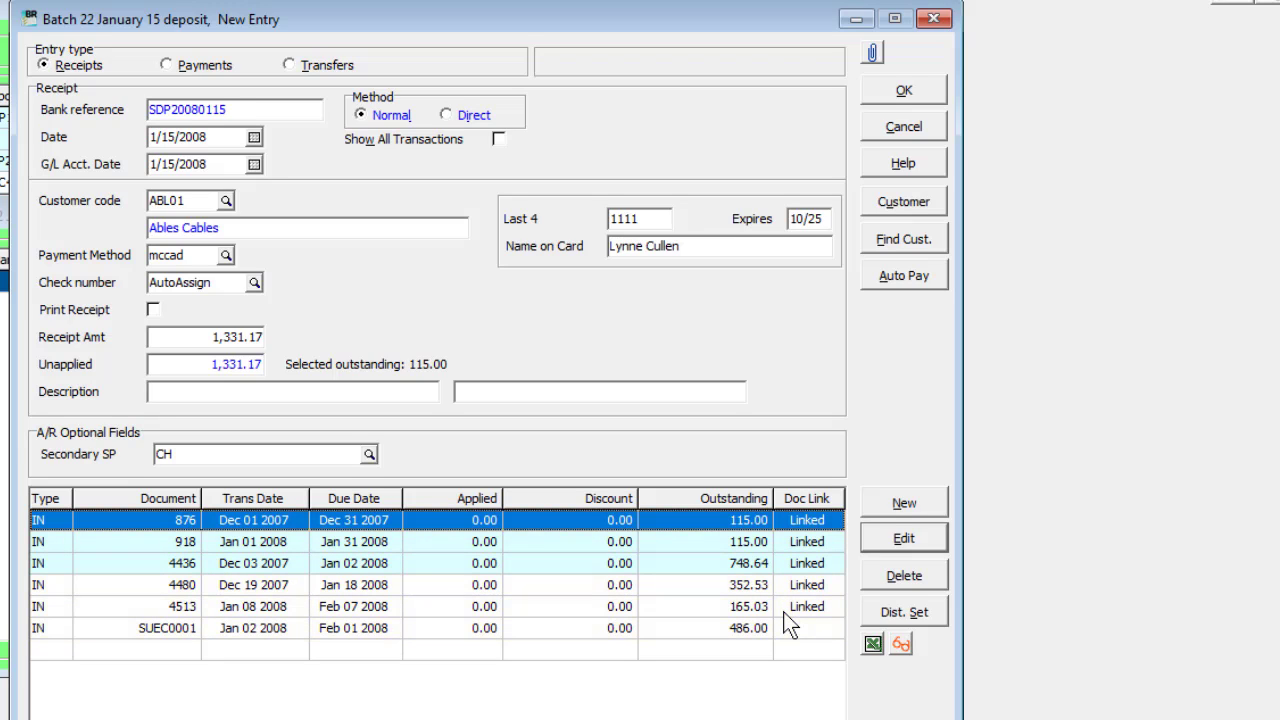
Step: Apply the receipt in full to invoices 876 and 918, and allocate the remaining amount with Auto Pay
left_click(873, 540)
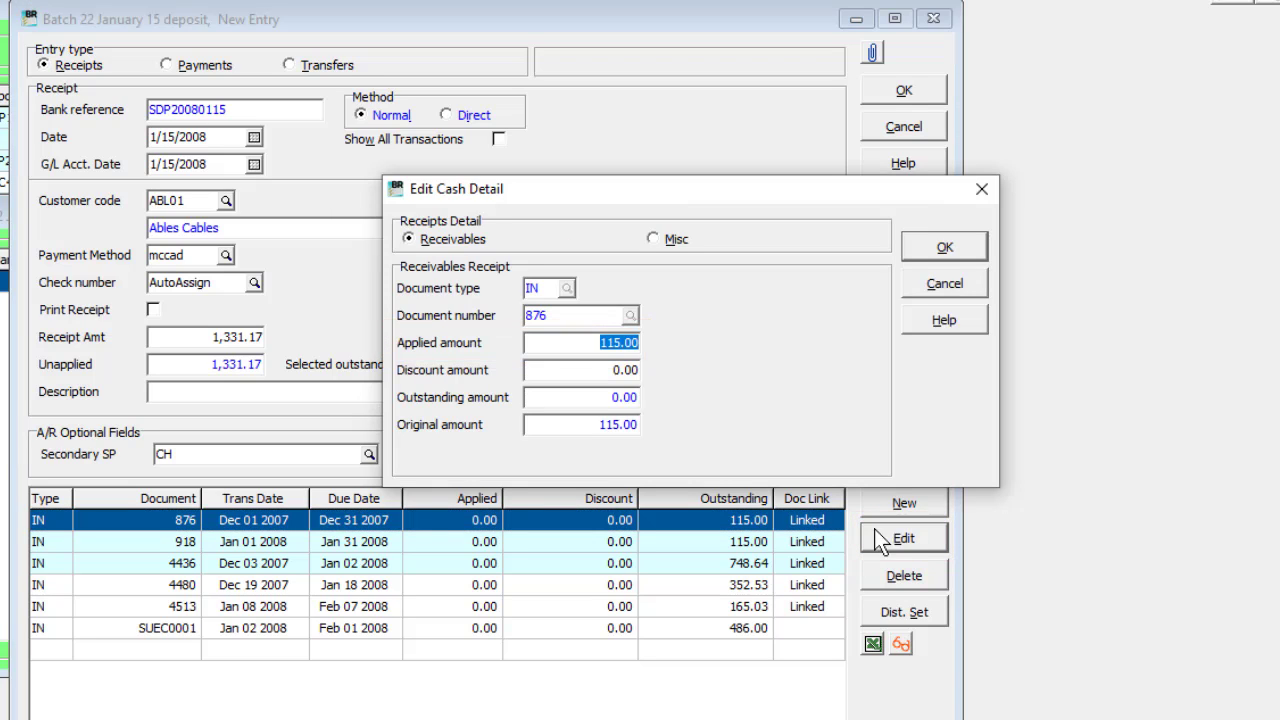
left_click(918, 252)
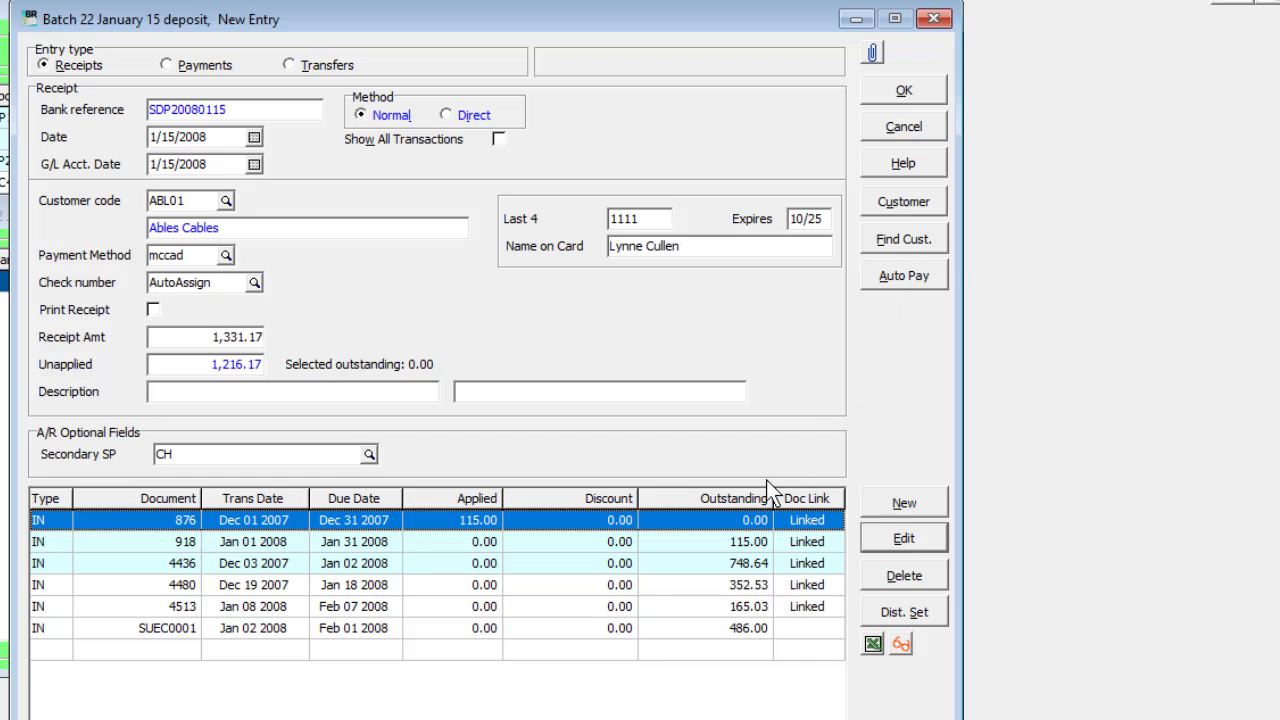
left_click(705, 548)
left_click(708, 562)
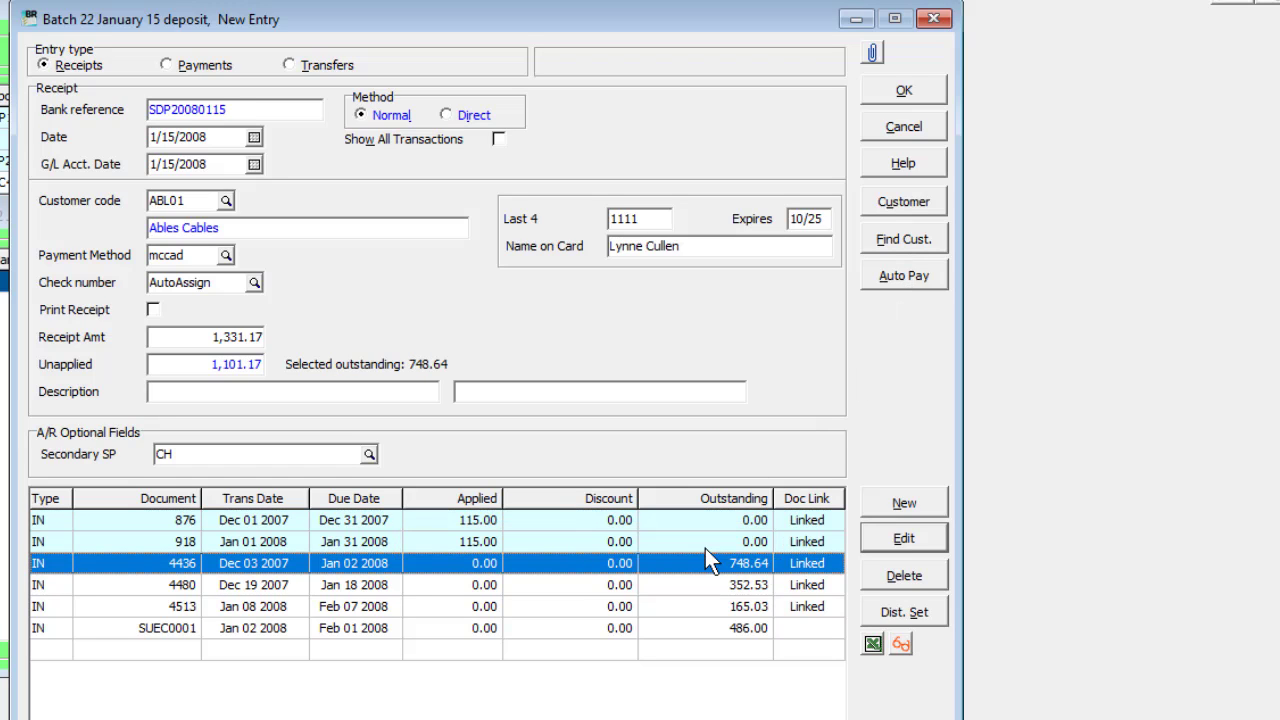
left_click(872, 281)
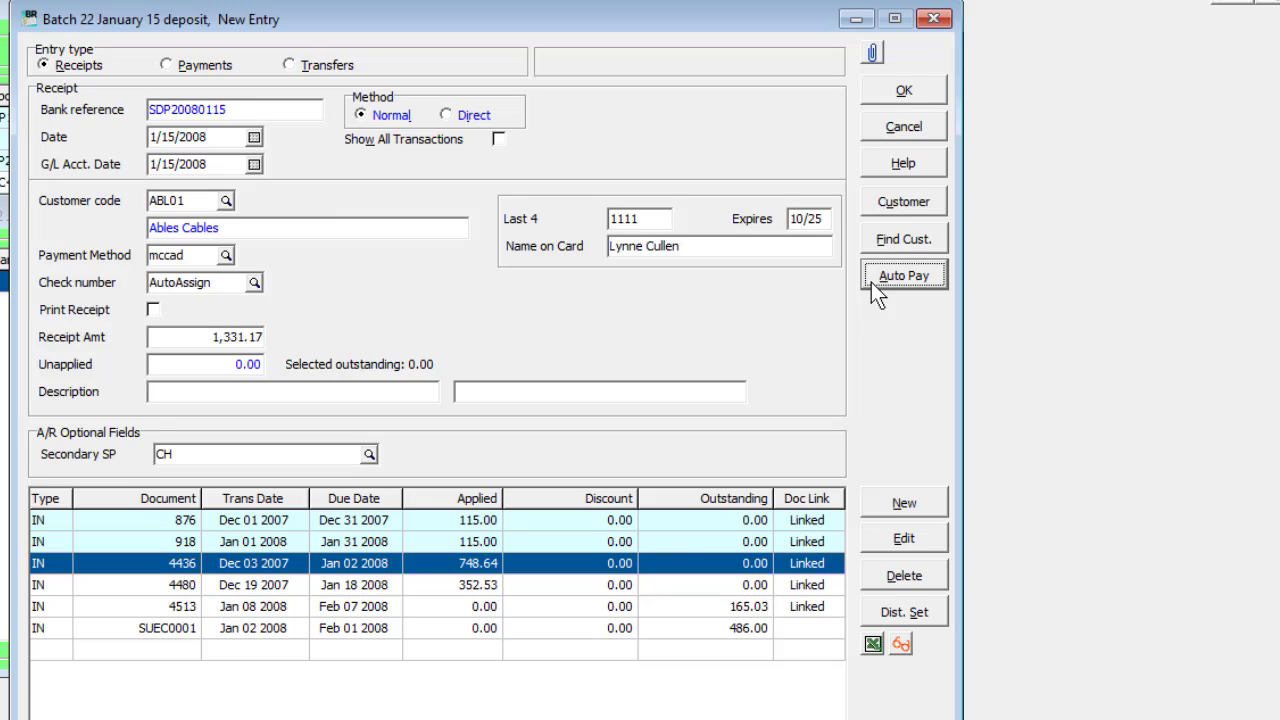
left_click(901, 644)
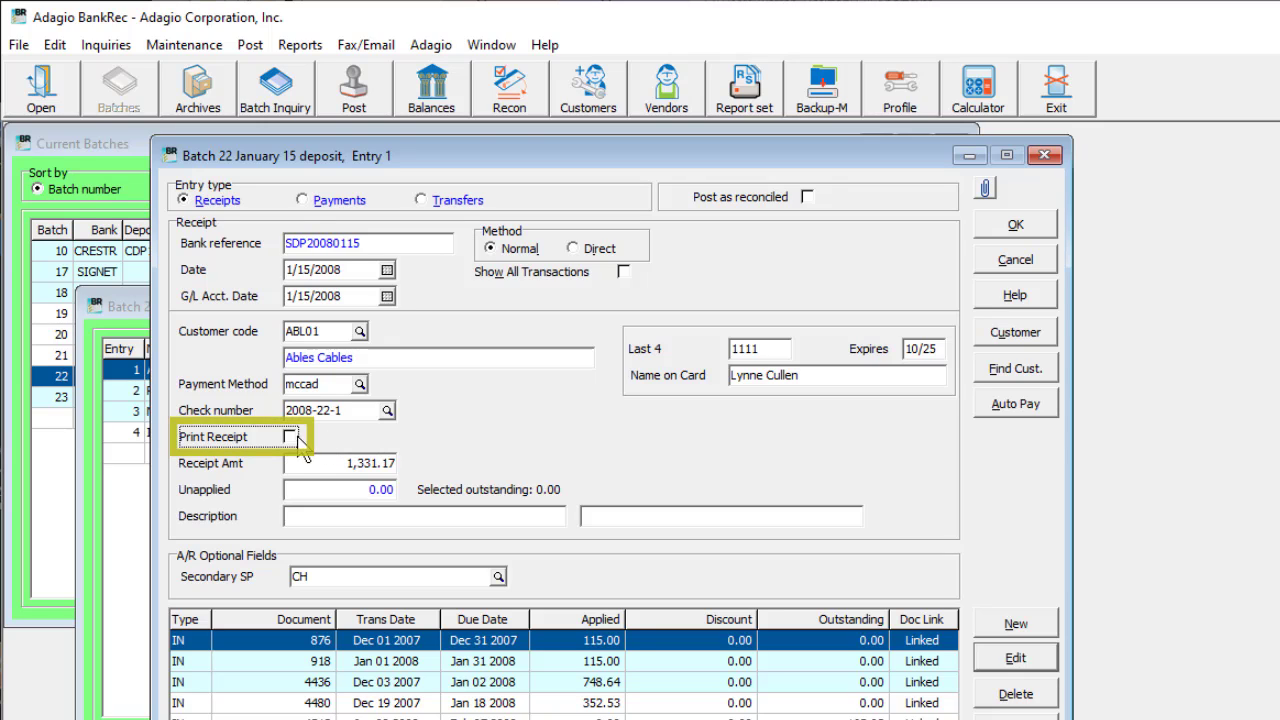
Step: Enable receipt printing for the Ables Cables entry with an AutoAssign receipt number, review its receipt address, and save the entry
left_click(290, 437)
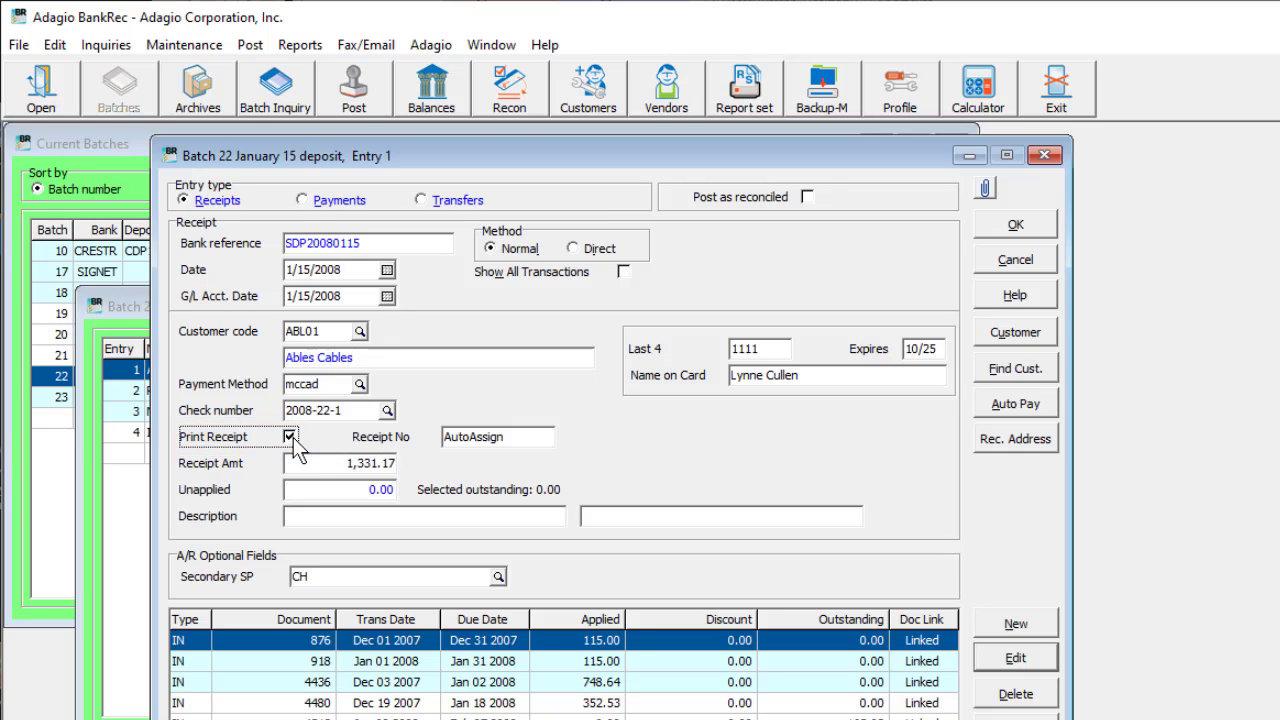
left_click(445, 440)
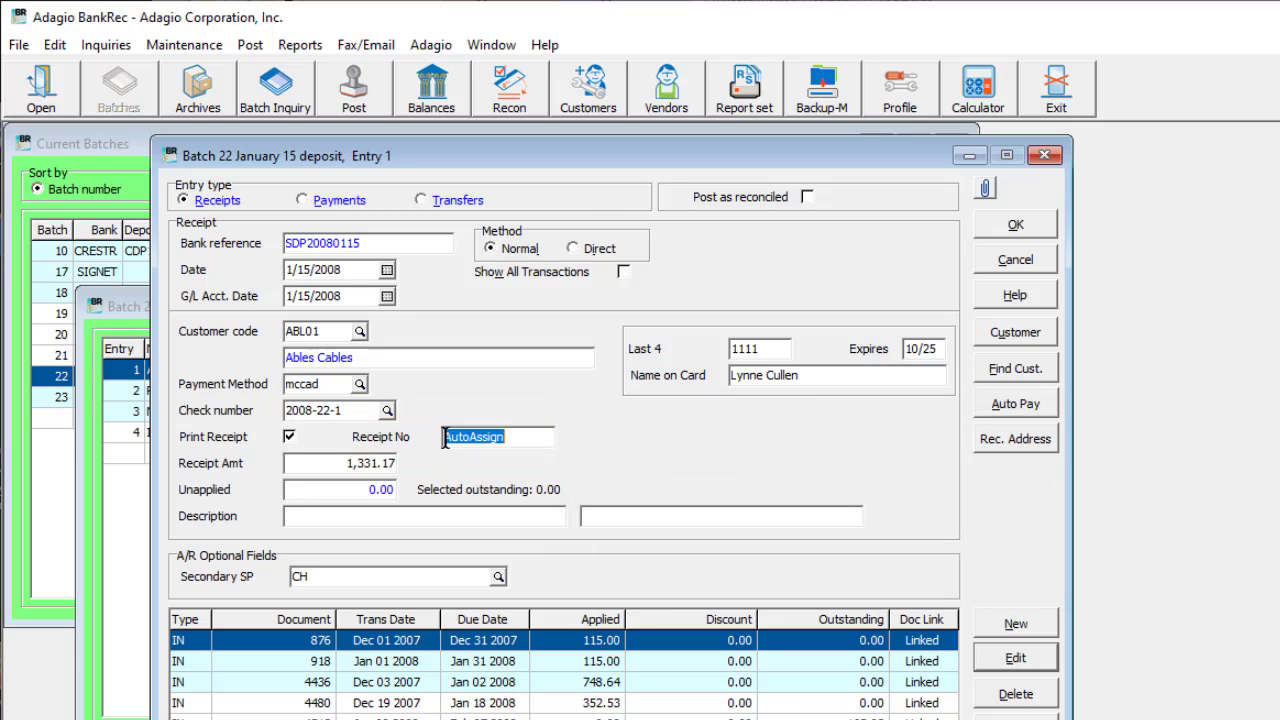
left_click(986, 450)
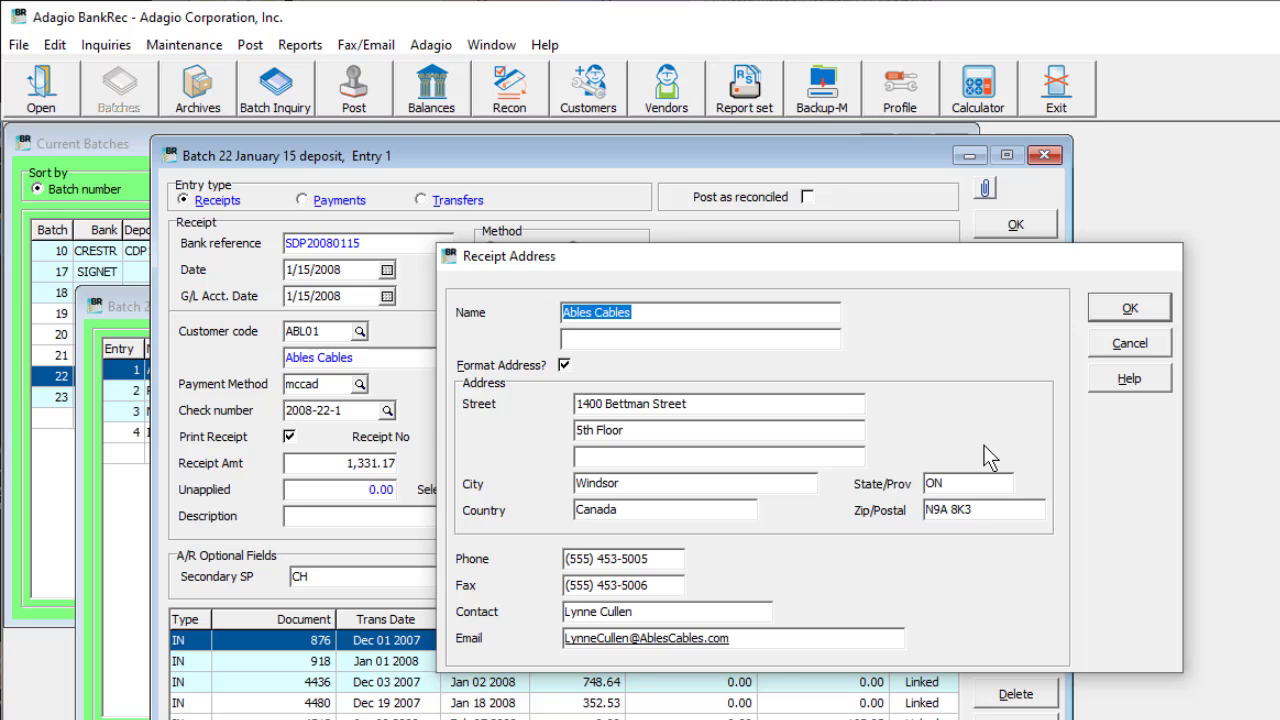
key("Escape")
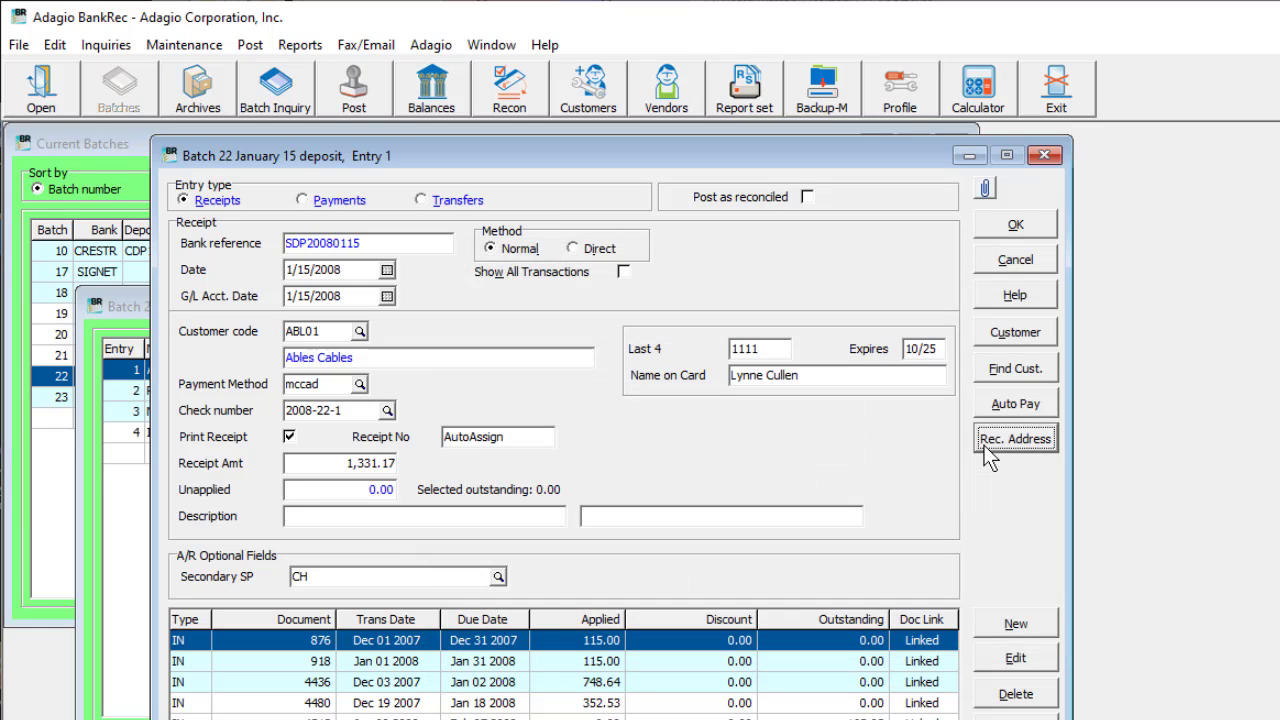
left_click(992, 227)
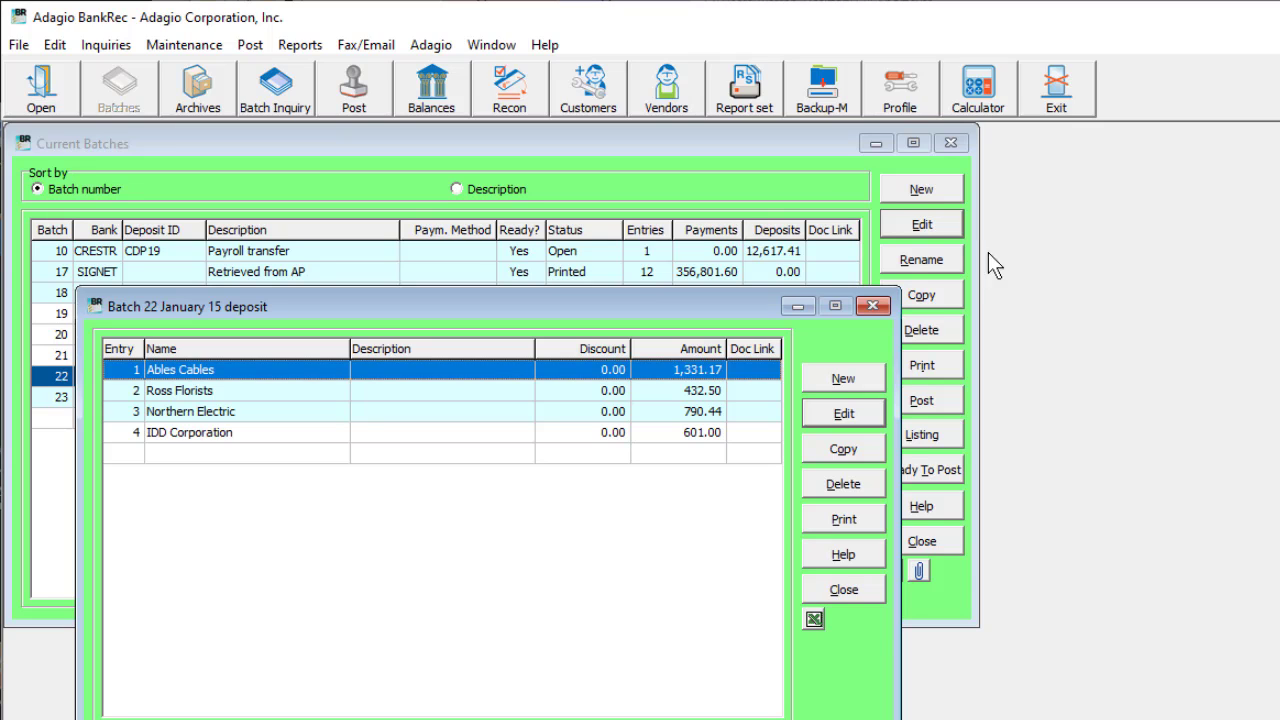
key("Escape")
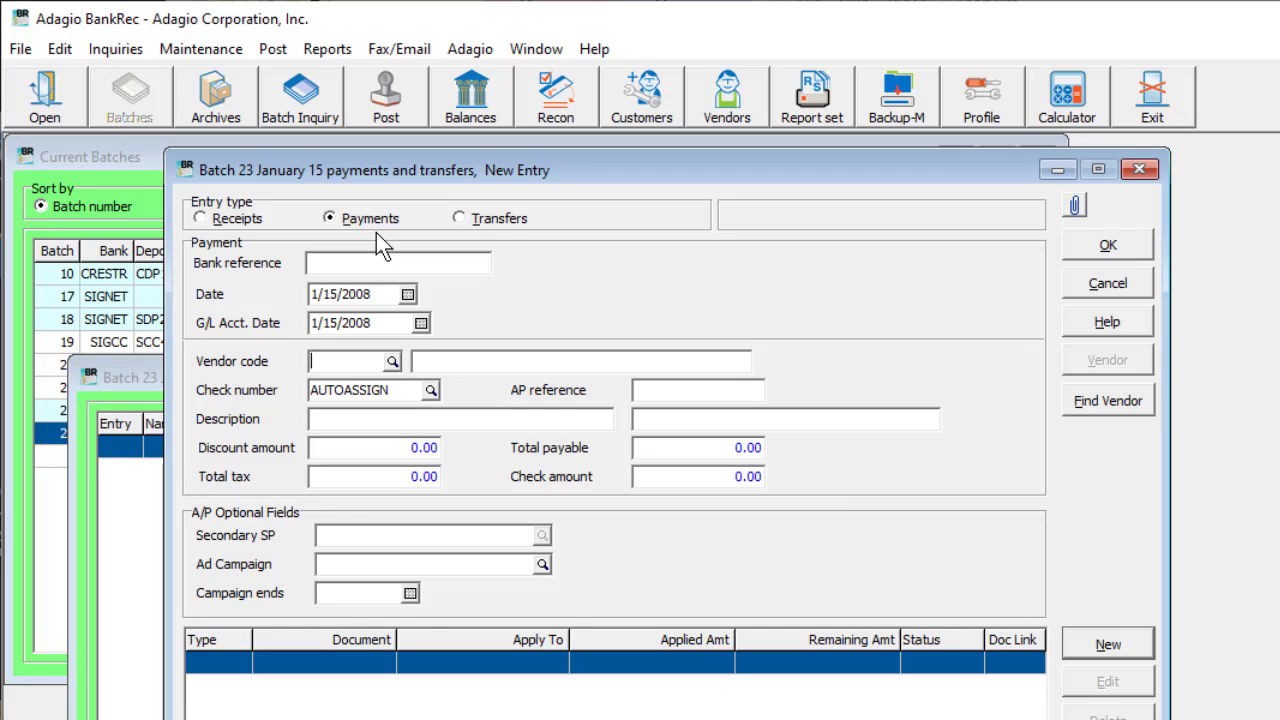
Step: Assign vendor ATL01 (Atlas Supplies Inc.) to the new payment entry and set its check number to 987
left_click(392, 361)
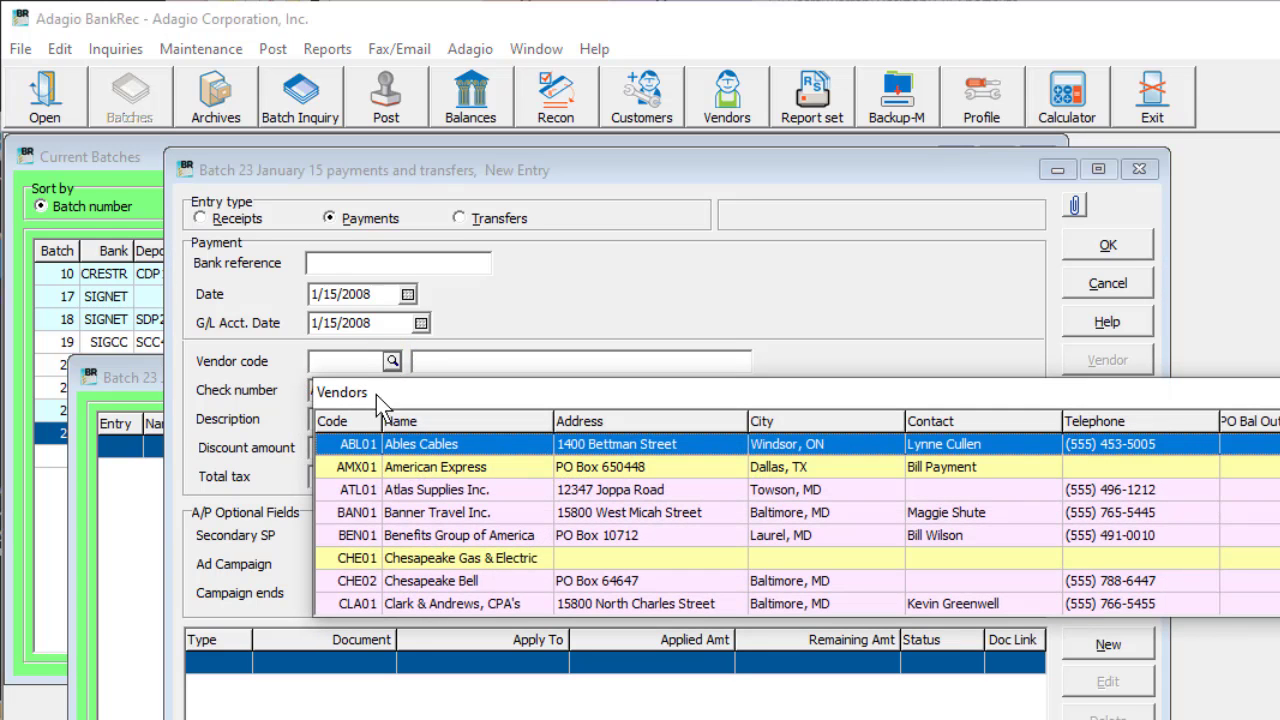
double_click(376, 491)
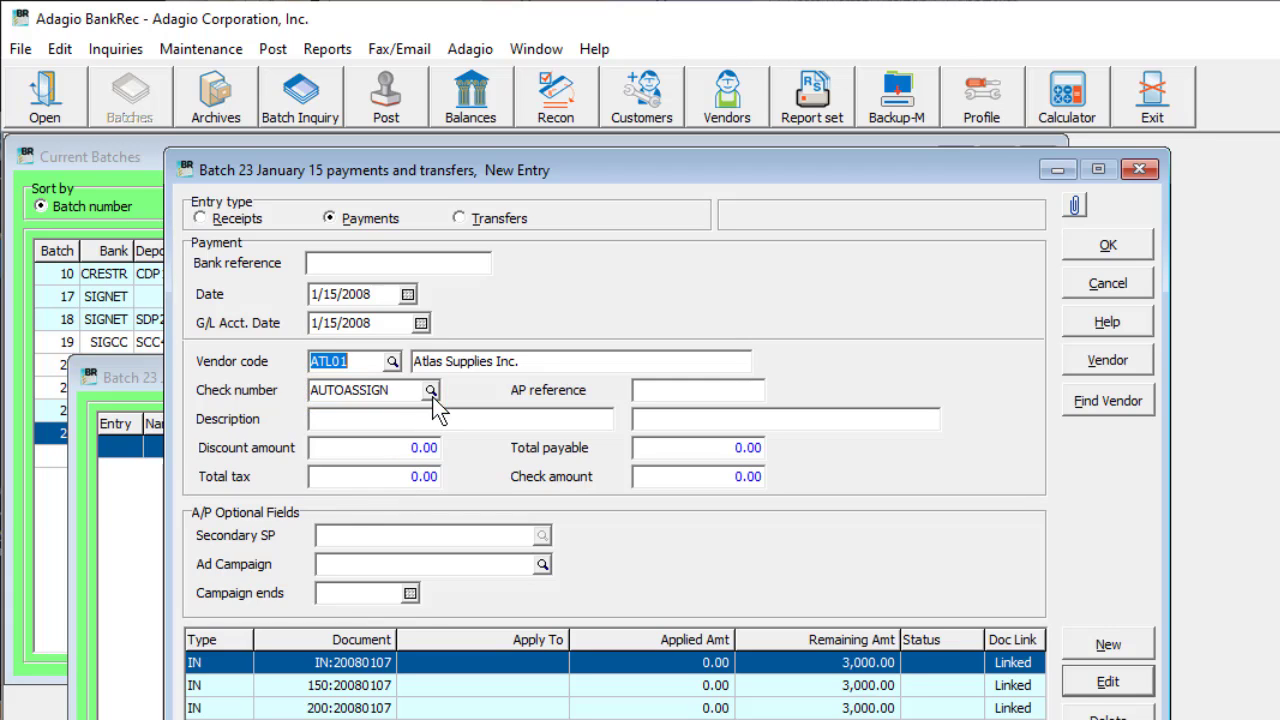
double_click(370, 390)
type("98")
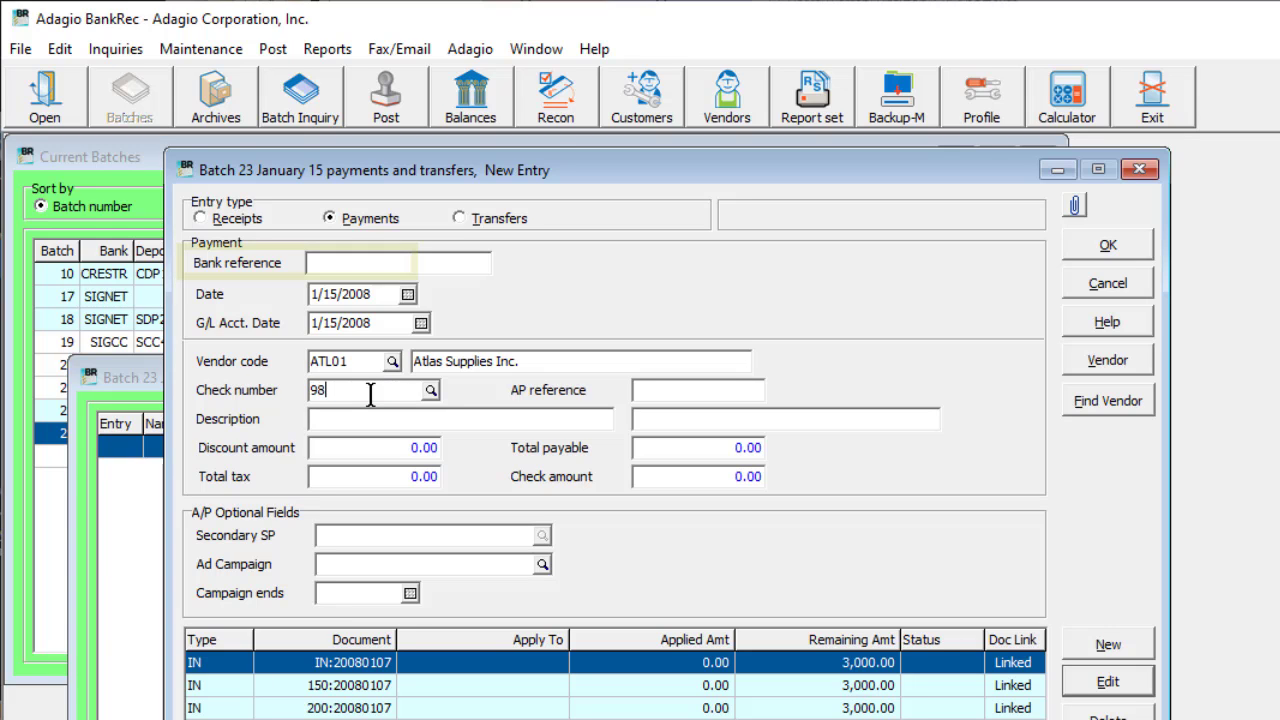
type("7")
key("Tab")
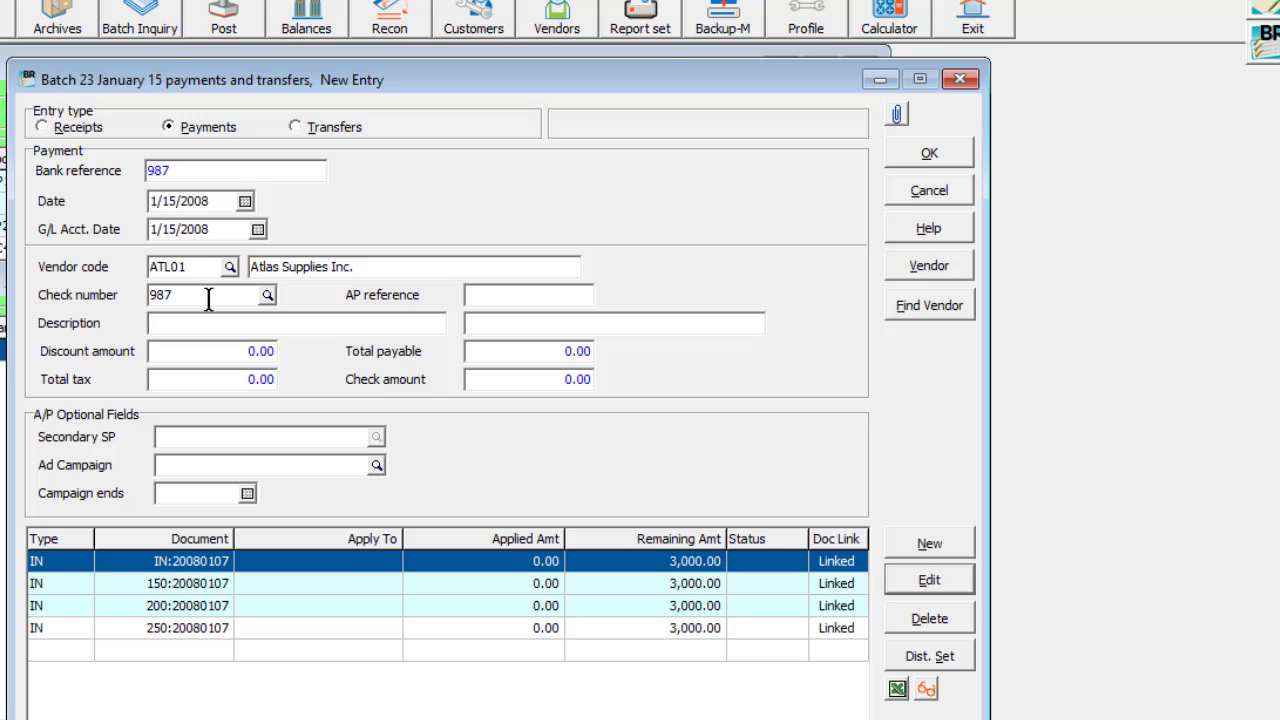
left_click(911, 543)
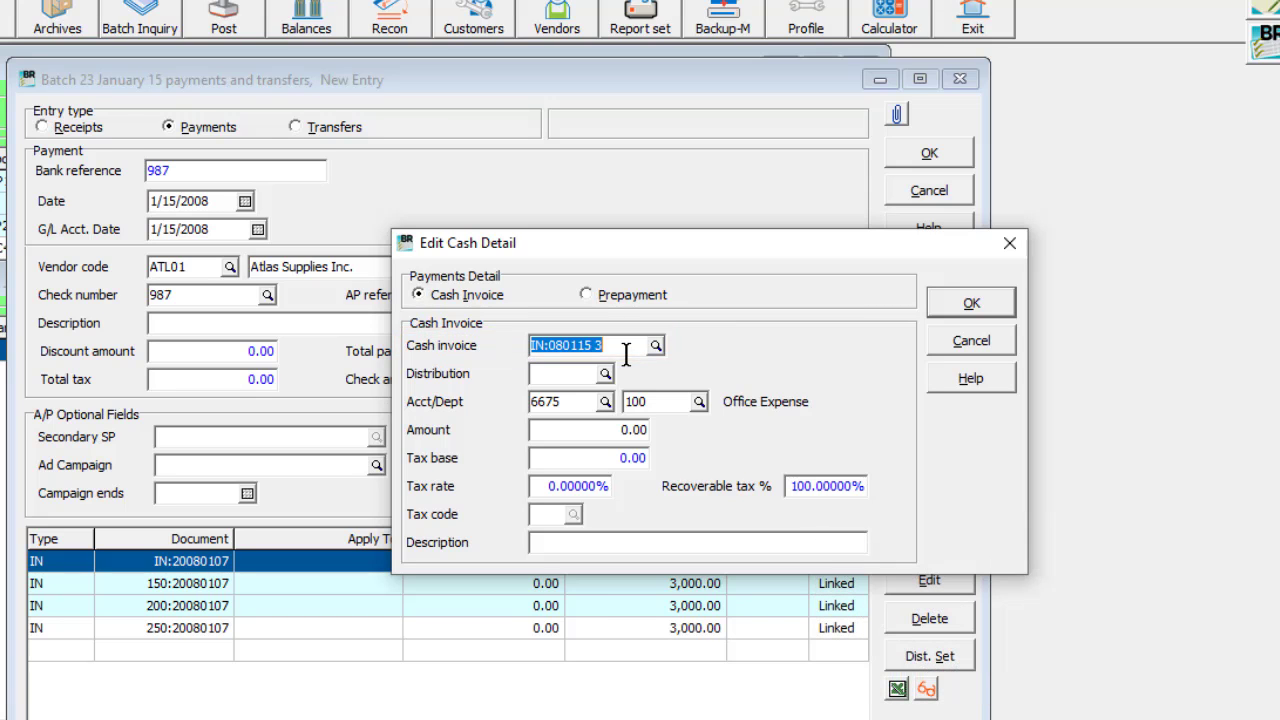
left_click(588, 306)
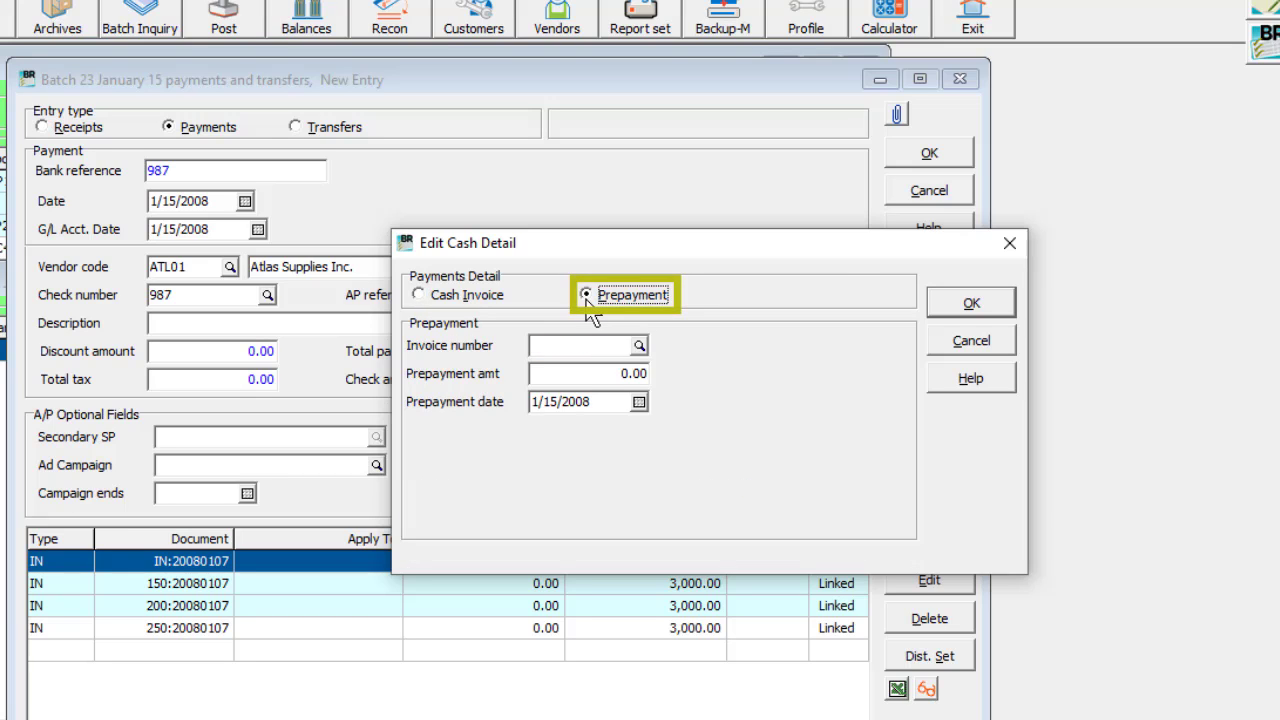
type("IN445566")
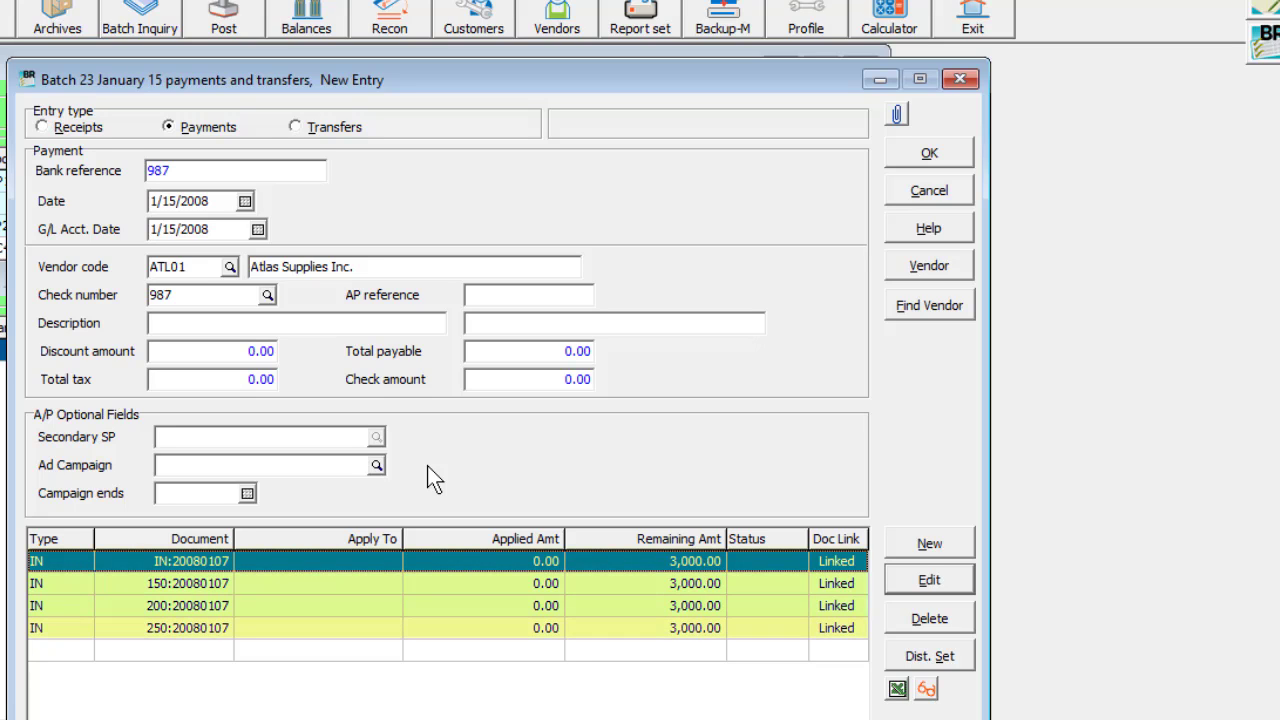
Step: Pay invoices IN:20080107 and 150:20080107 in full at 3,000.00 each in the Atlas Supplies payment
left_click(905, 591)
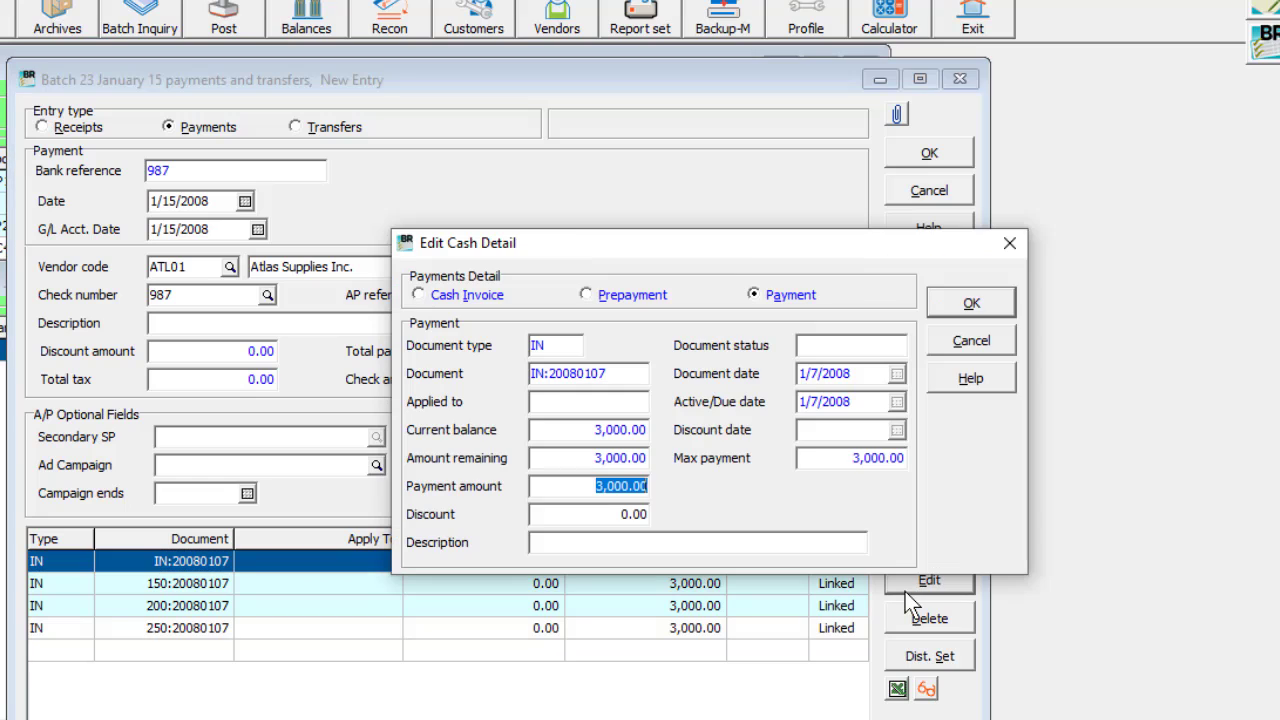
left_click(943, 305)
left_click(758, 585)
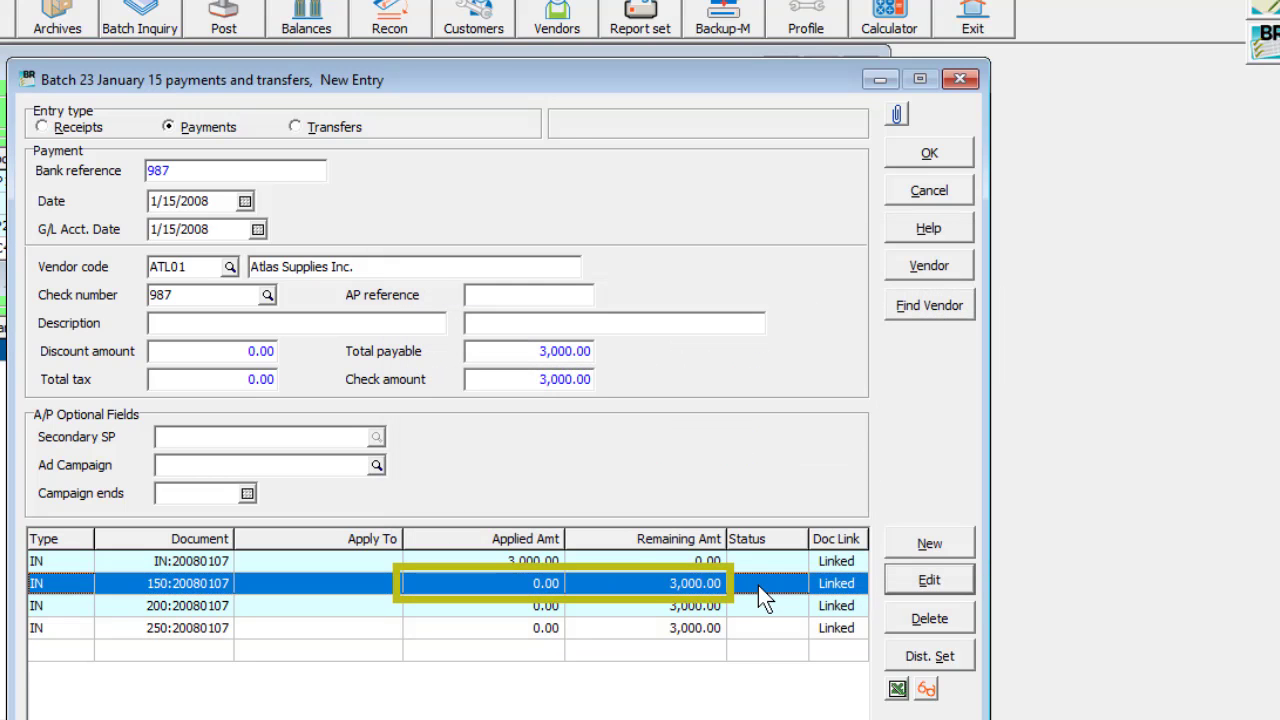
key("space")
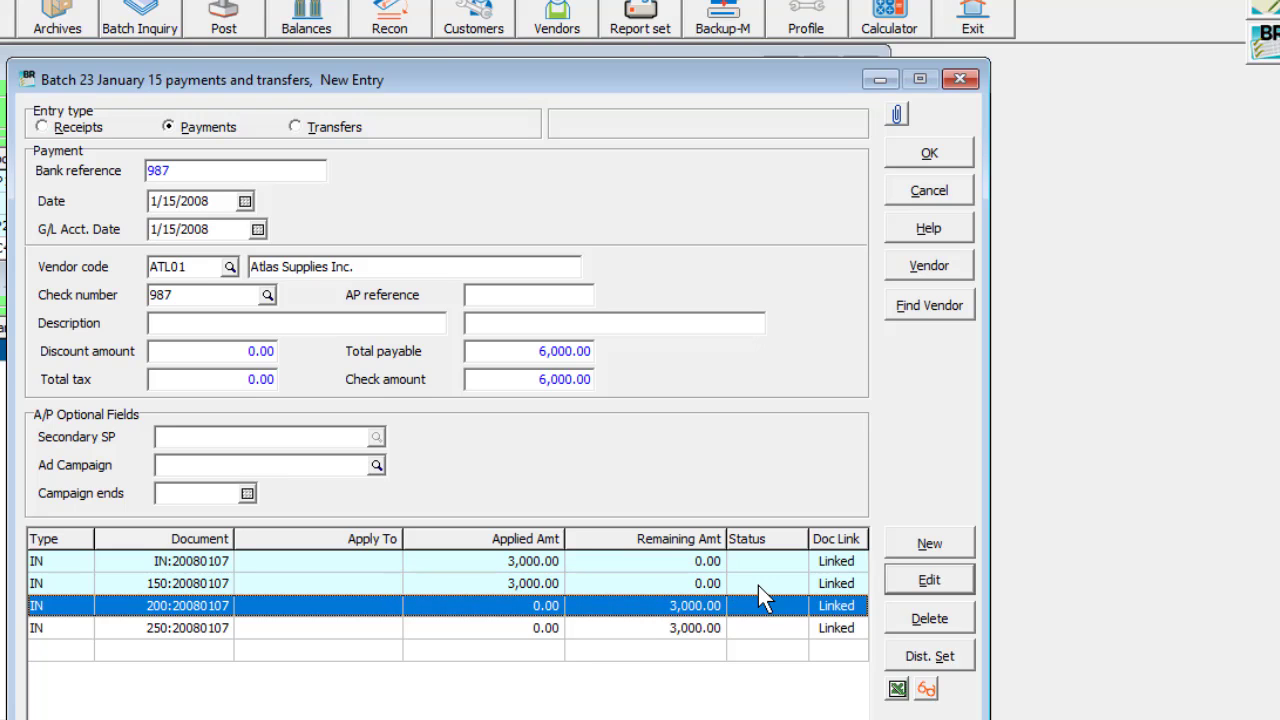
left_click(925, 690)
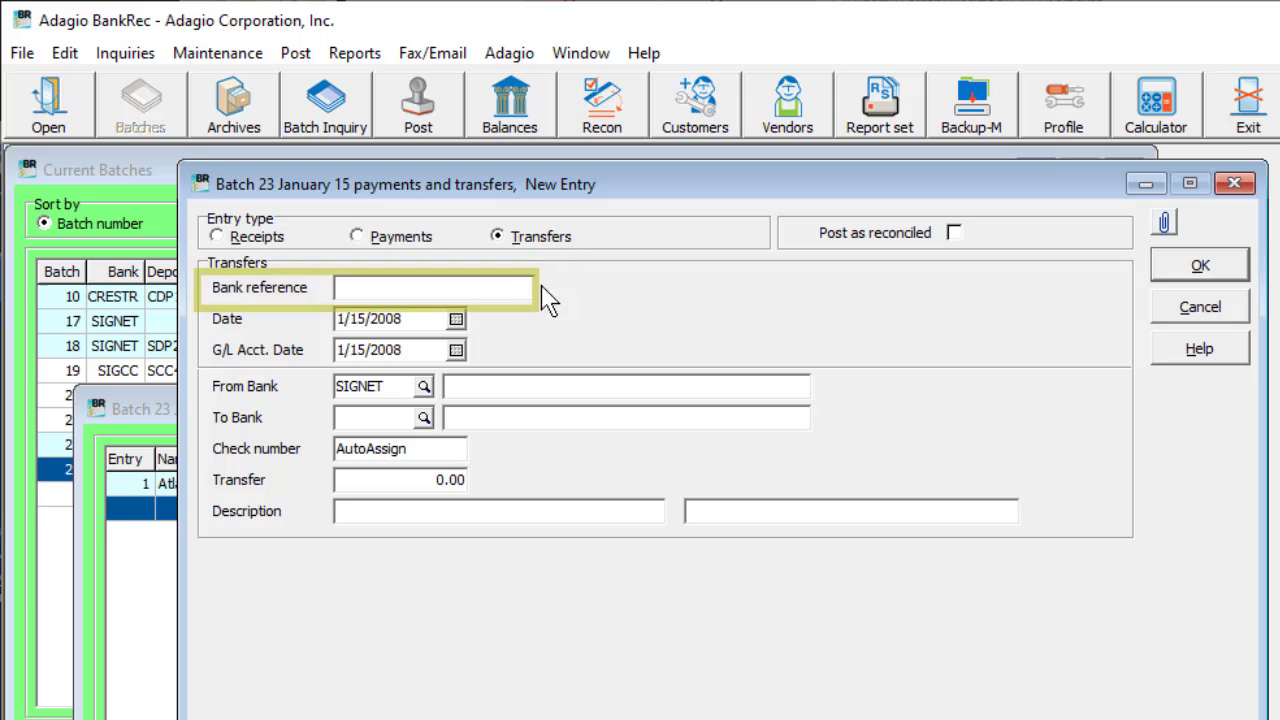
Step: Set the transfer entry's bank reference to Jan 15 Payroll and choose CRESTR (Crestar Bank) as the receiving bank
type("Jan 15 Payroll")
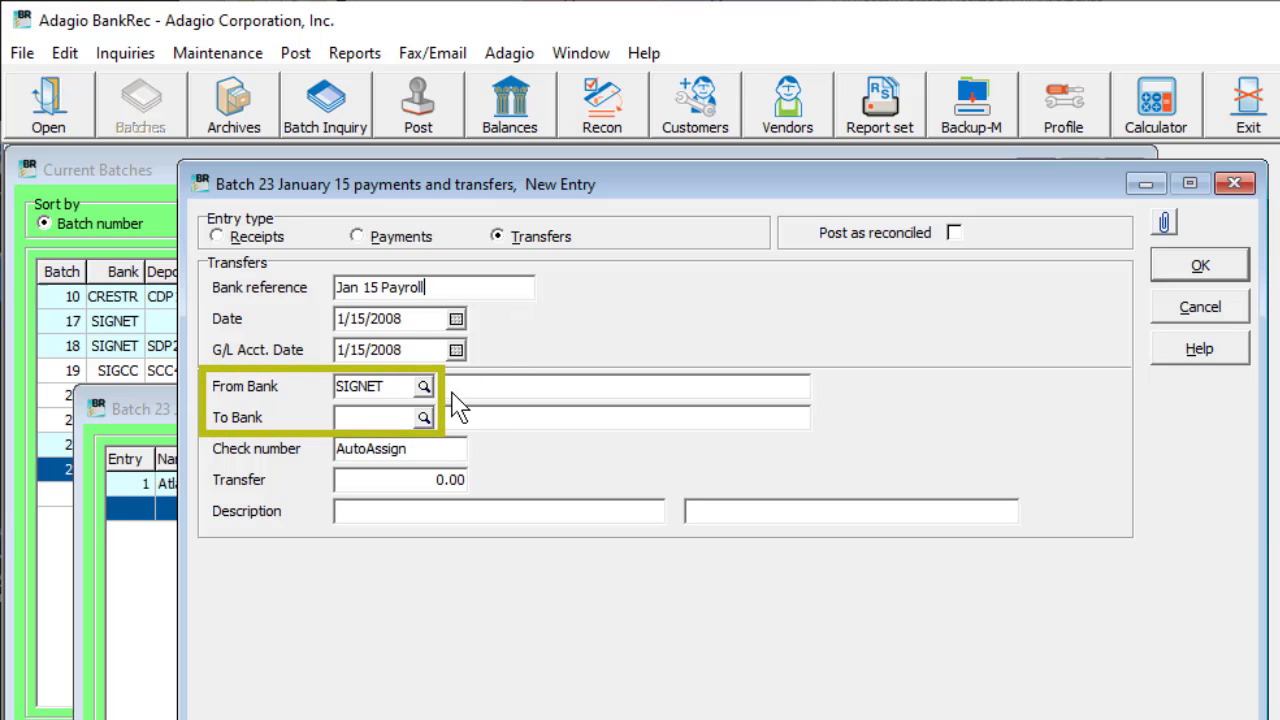
left_click(424, 417)
double_click(420, 594)
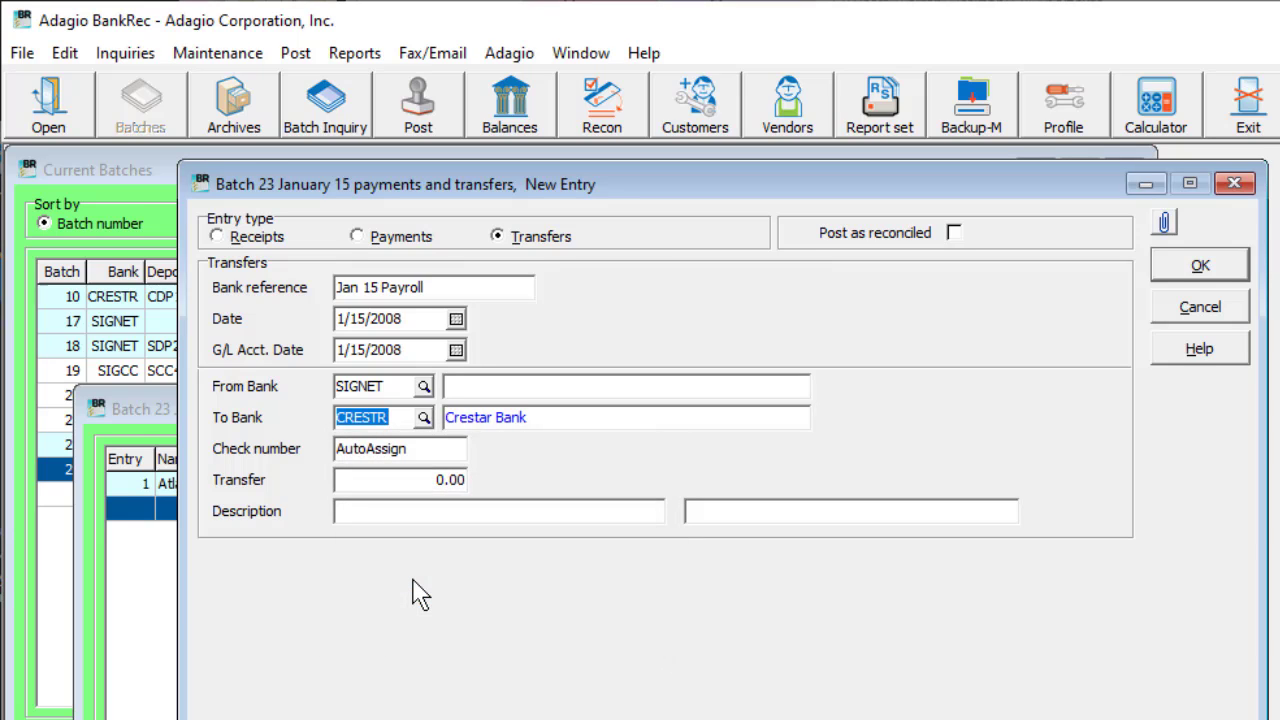
Step: Set the payroll transfer amount to 5,560.25 and mark the entry to post as reconciled
left_click(452, 483)
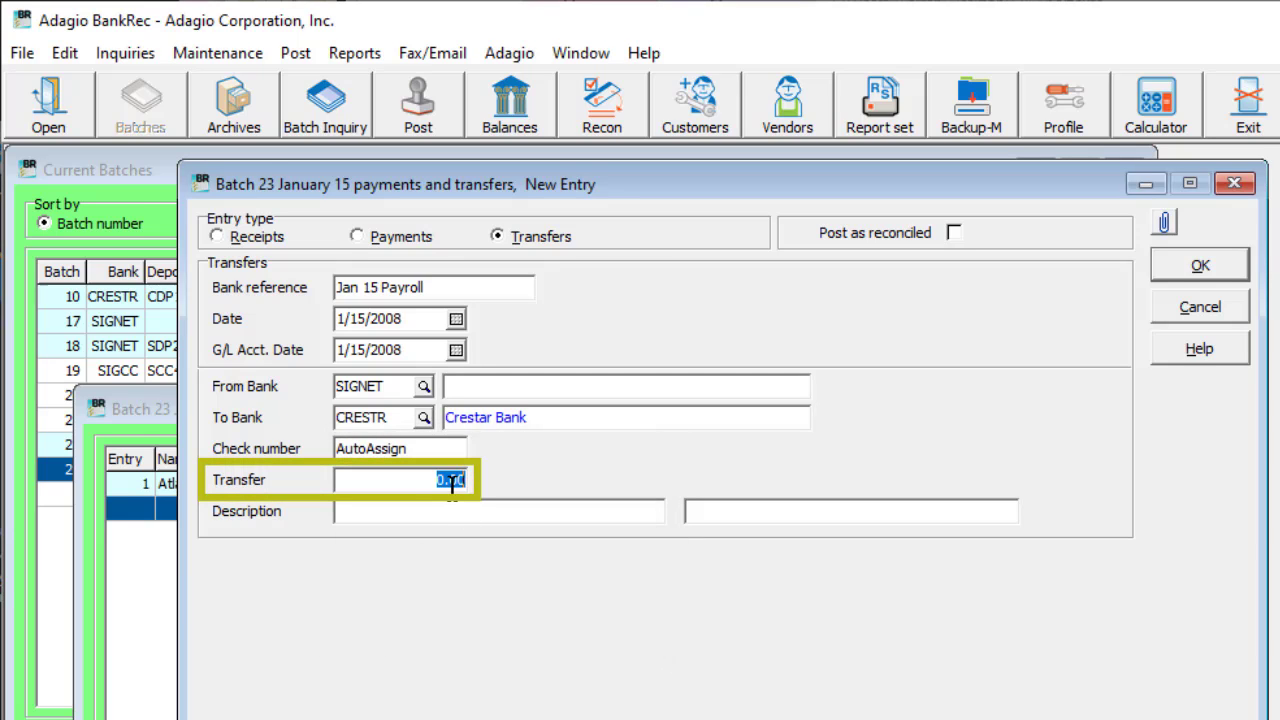
type("3560.25")
key("Tab")
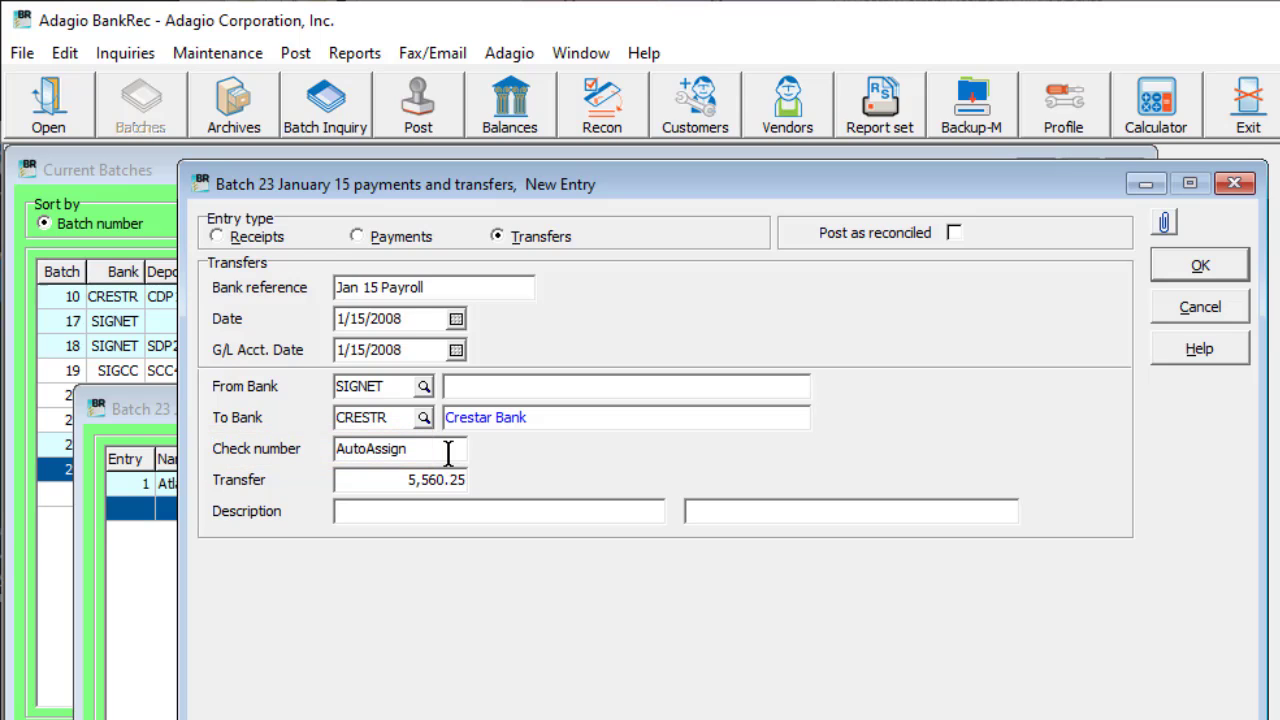
double_click(448, 453)
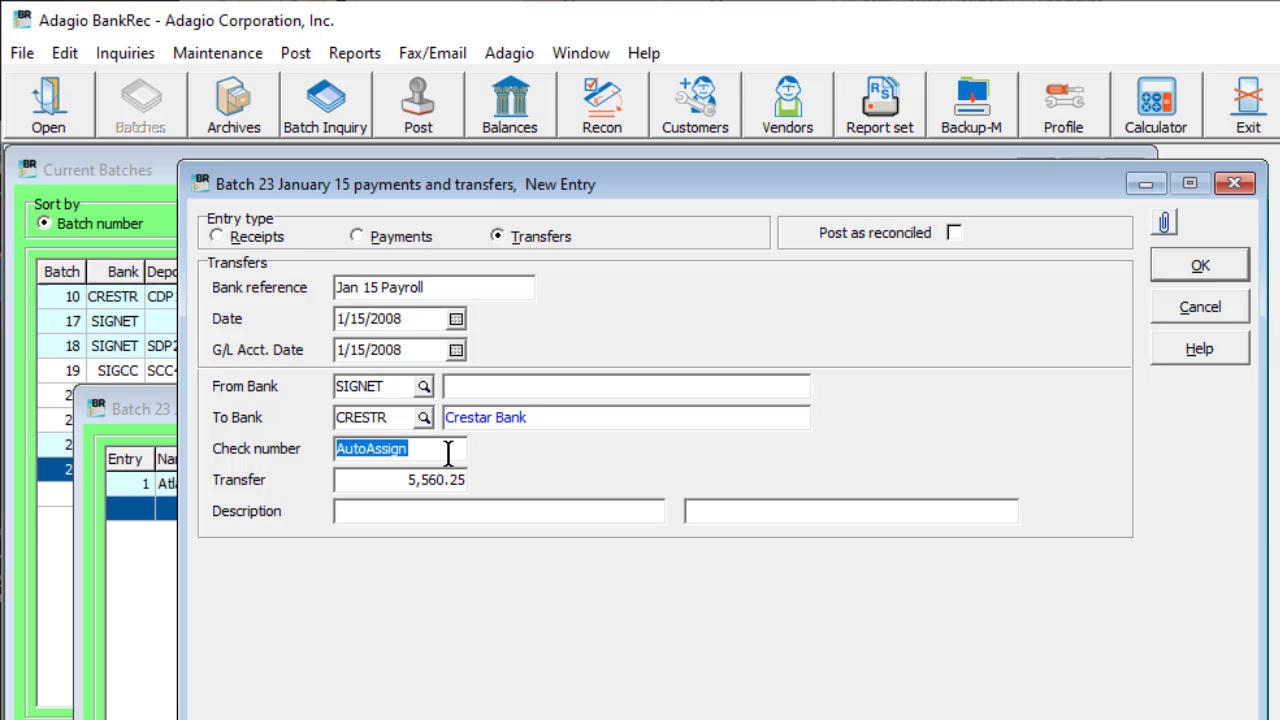
left_click(954, 236)
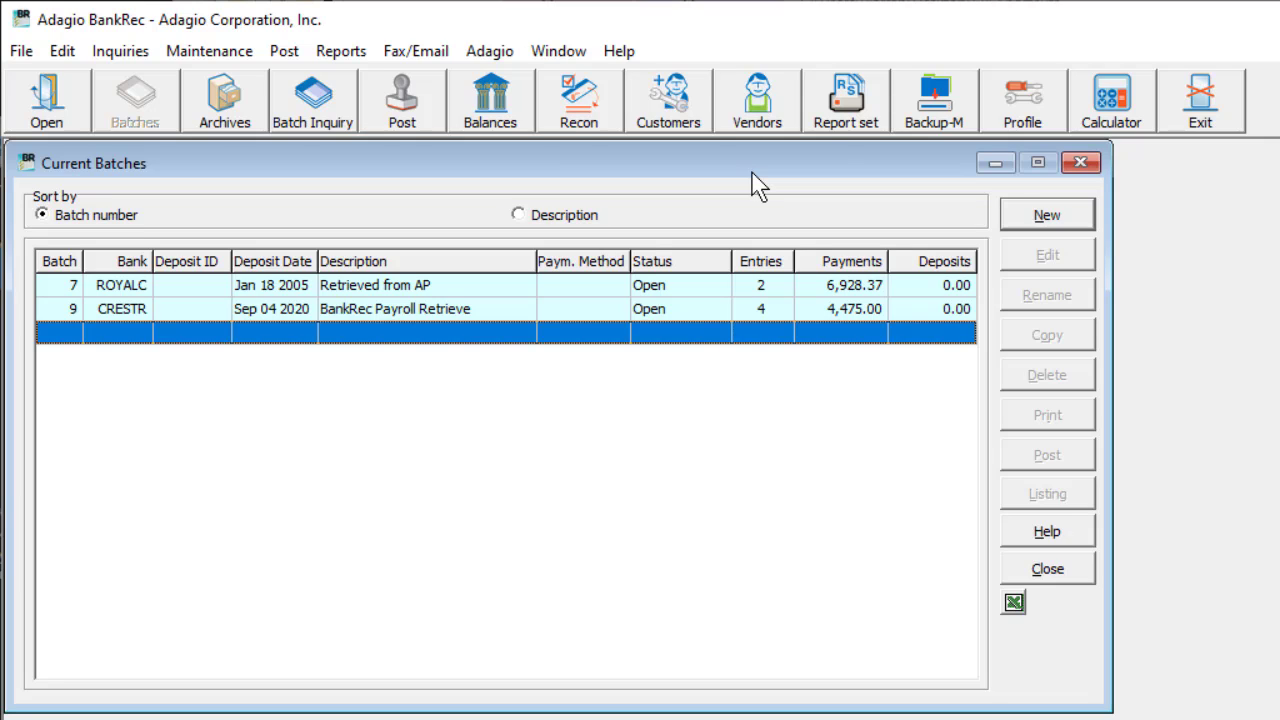
Step: Create a new deposit-only batch for bank ROYALC (Royal Bank - CAD) with the default description and deposit rate
left_click(1035, 230)
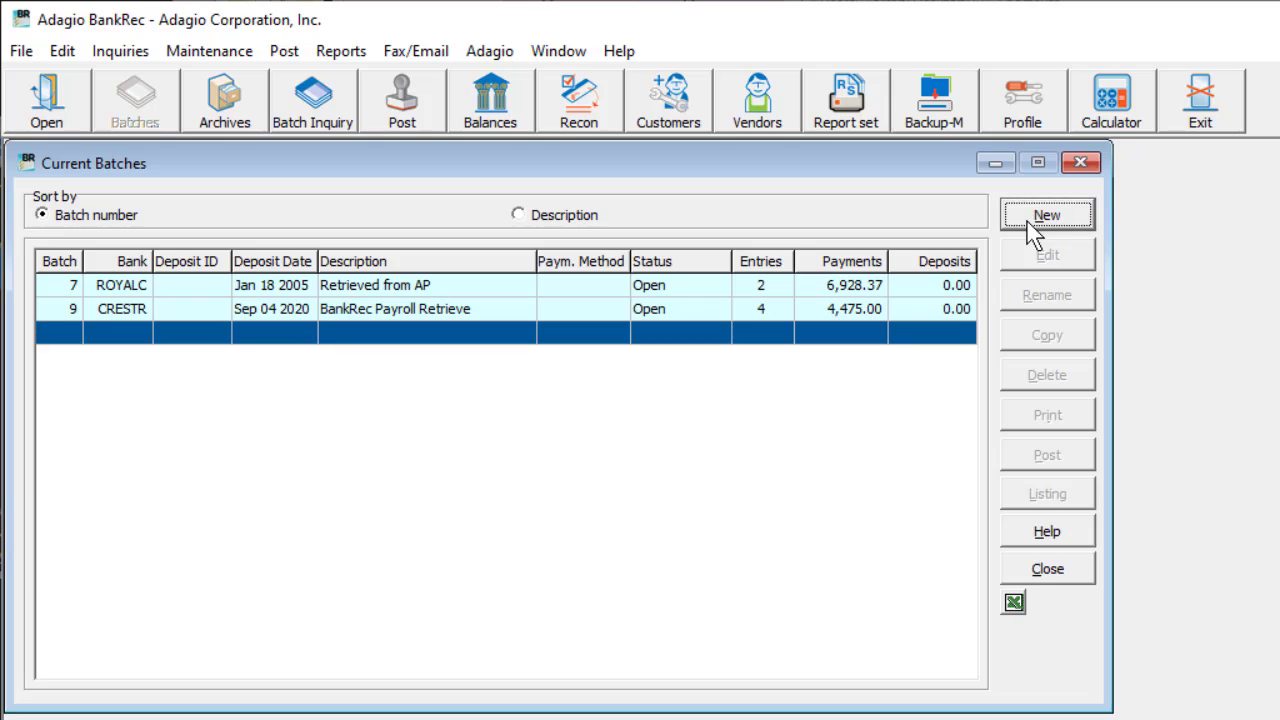
left_click(822, 492)
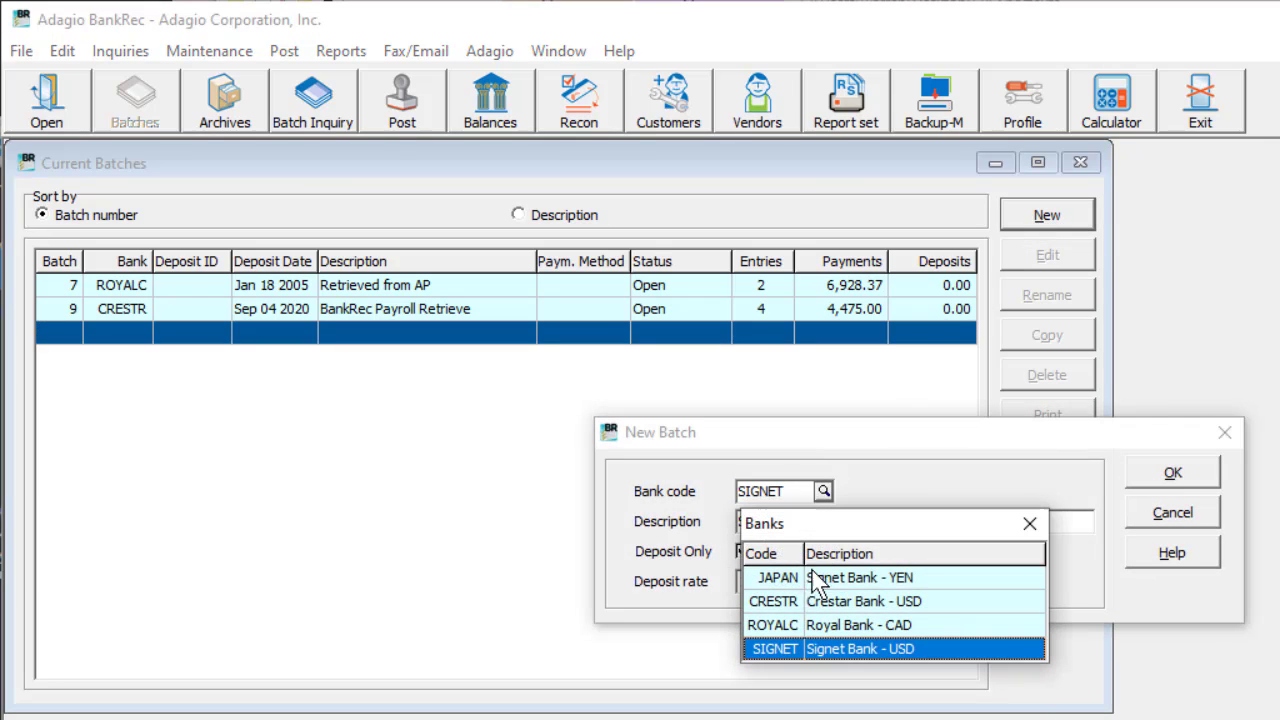
left_click(805, 623)
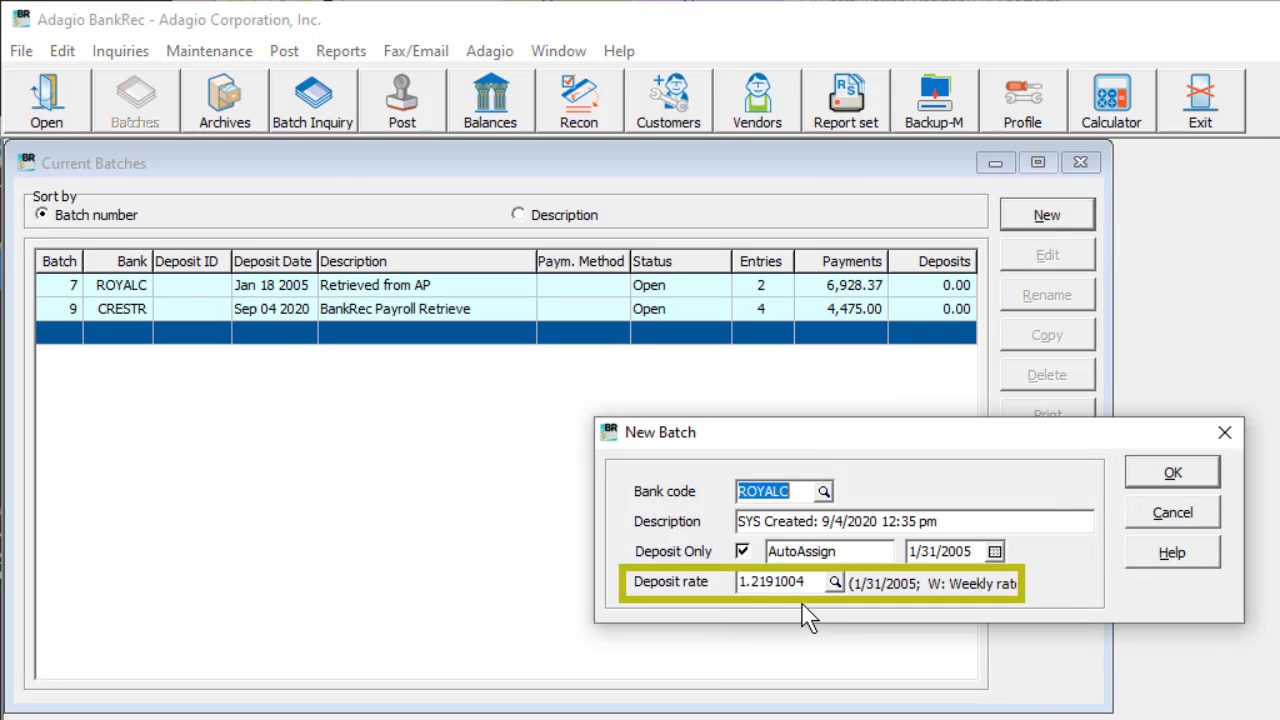
left_click(1159, 485)
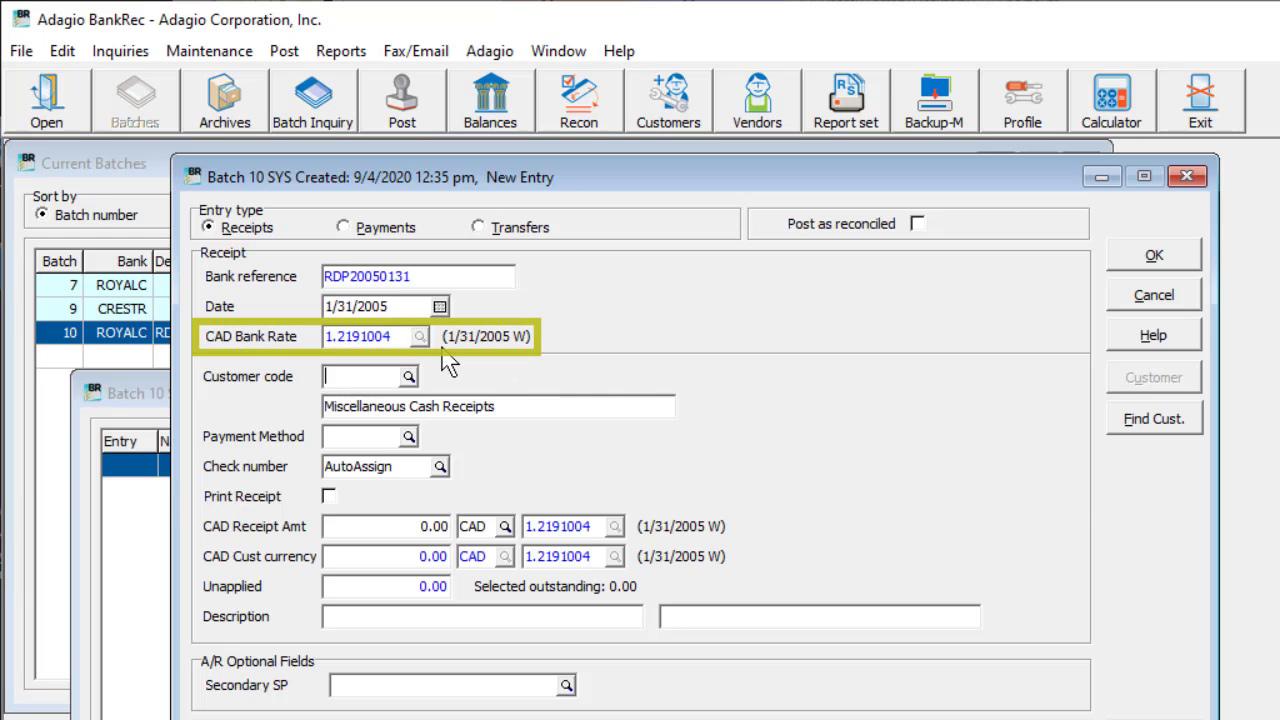
Step: Assign customer ABL01 (Ables Cables) to the new receipt entry in the ROYALC deposit batch
left_click(409, 377)
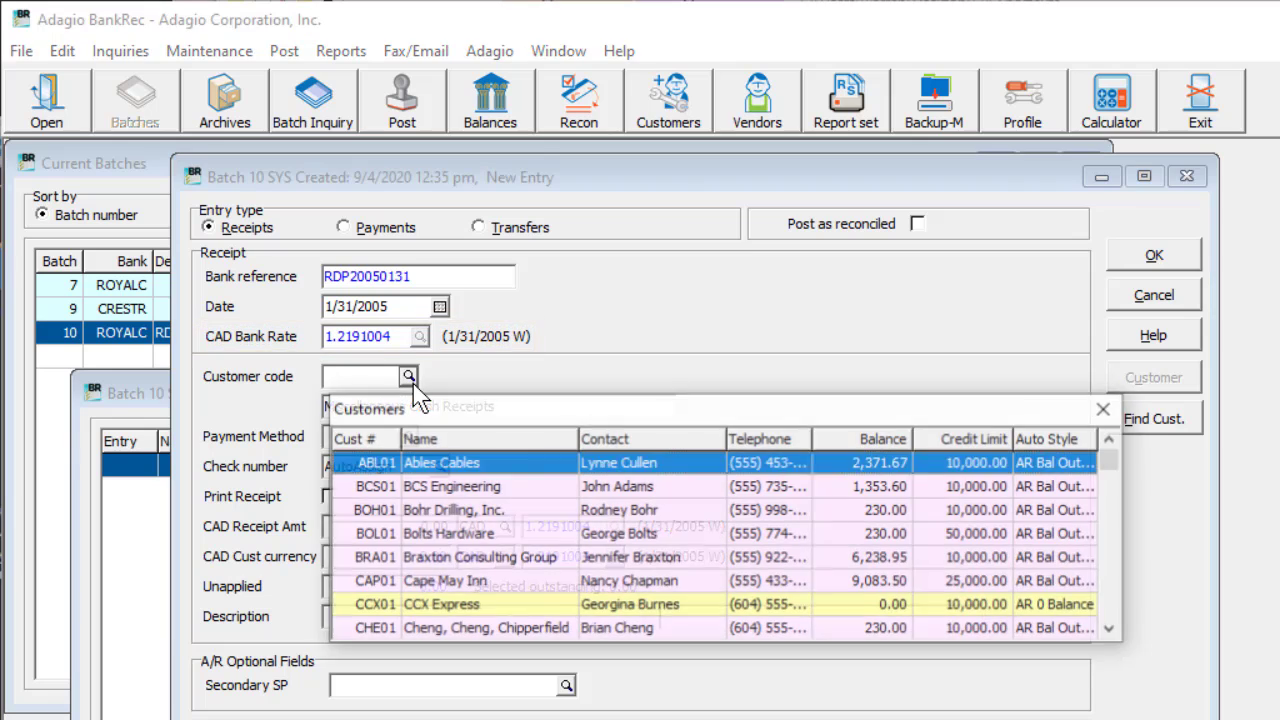
double_click(424, 462)
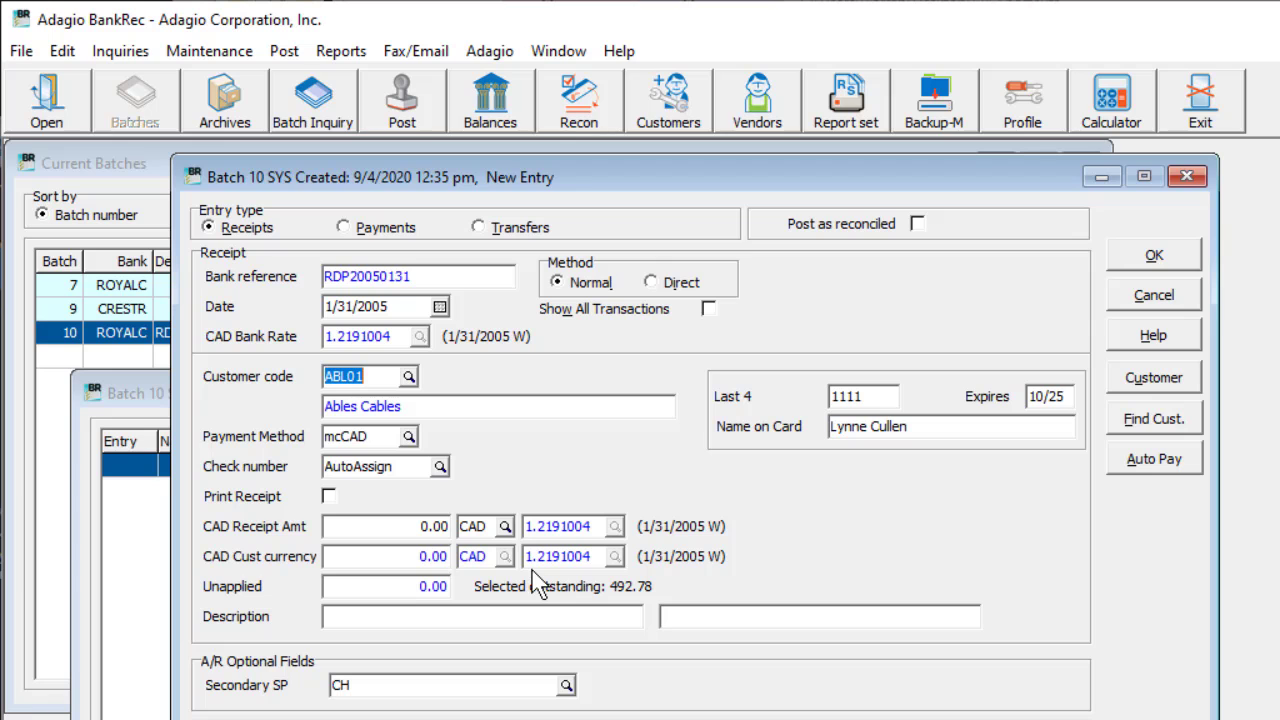
Step: Change the receipt's customer to HAS01 (Hashimoto Inc.) and look up the exchange rate for the JPN receipt amount
left_click(409, 377)
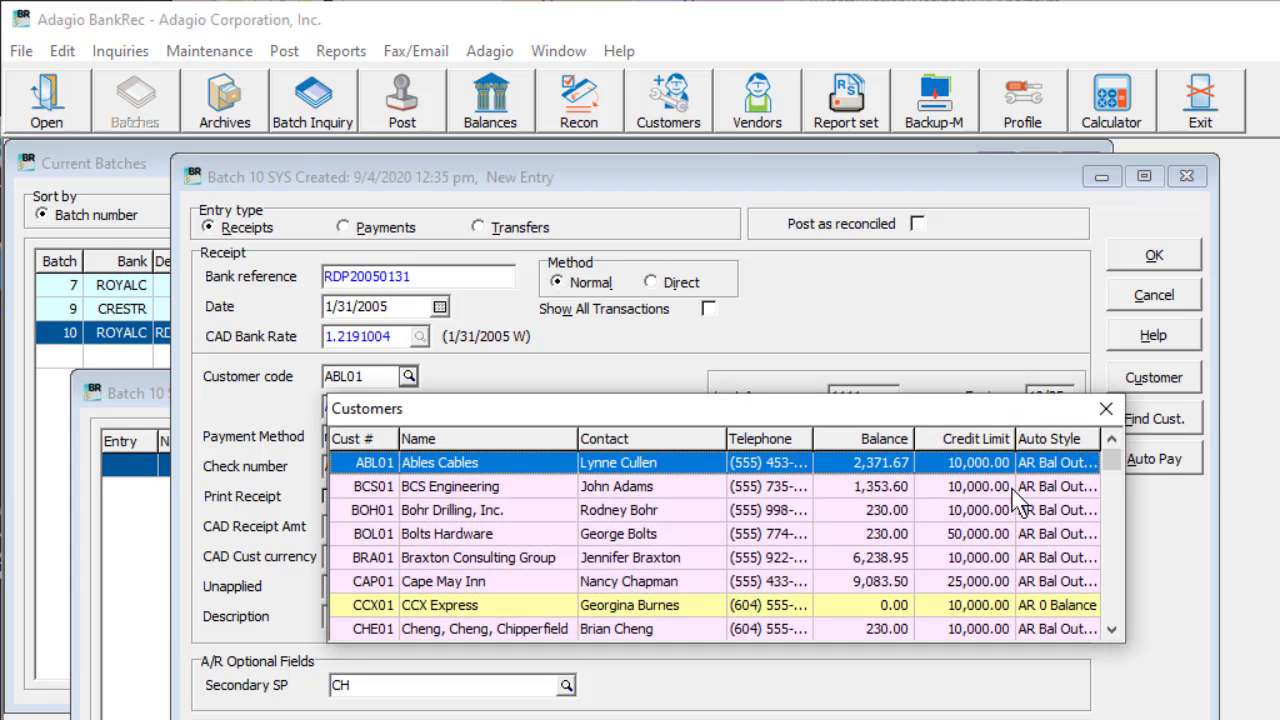
left_click_drag(1119, 462, 1110, 510)
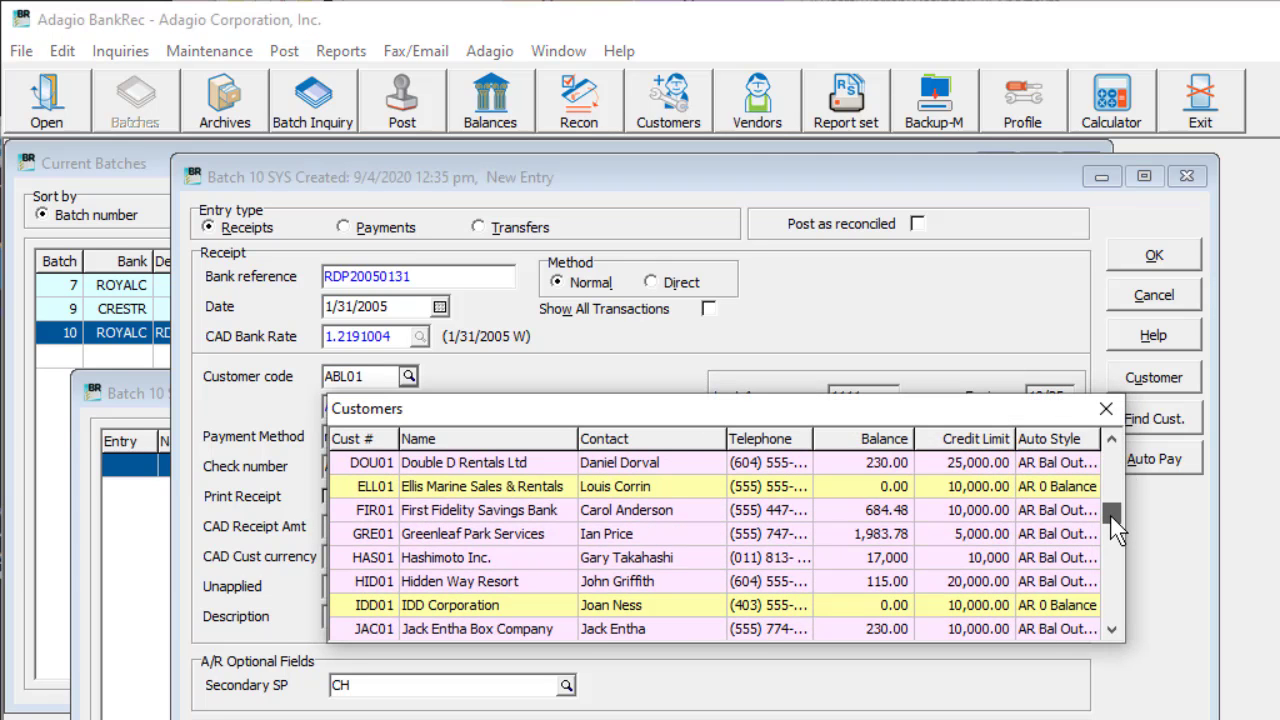
left_click(747, 563)
left_click(747, 563)
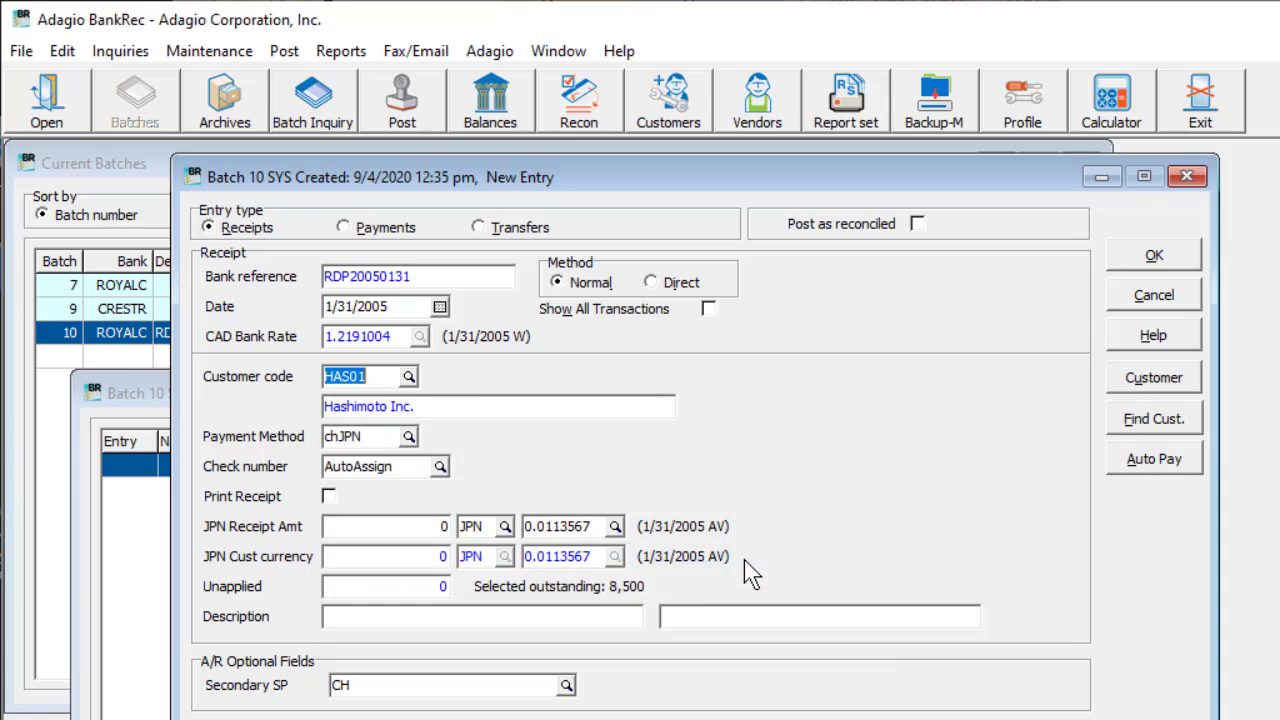
left_click(615, 526)
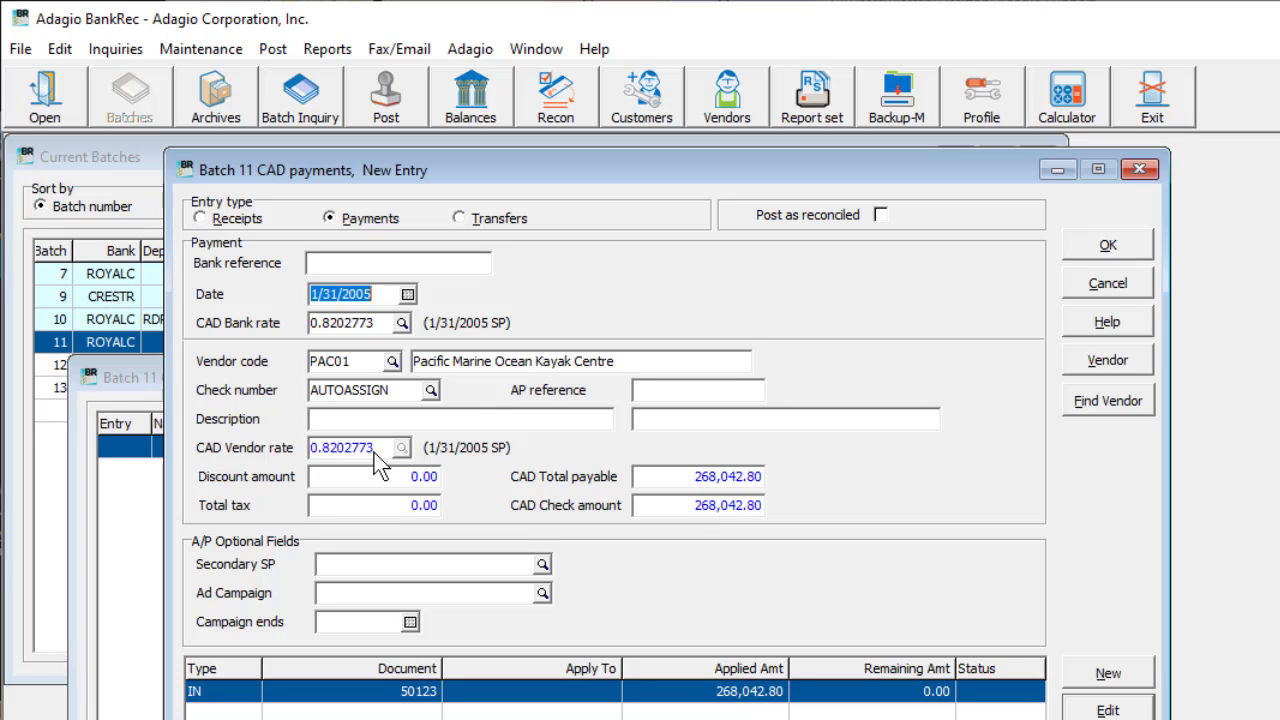
Step: Enter a transfer in the CAD payments batch from ROYALC to JAPAN (Signet Bank - YEN) with a CAD transfer amount of 600
left_click(460, 219)
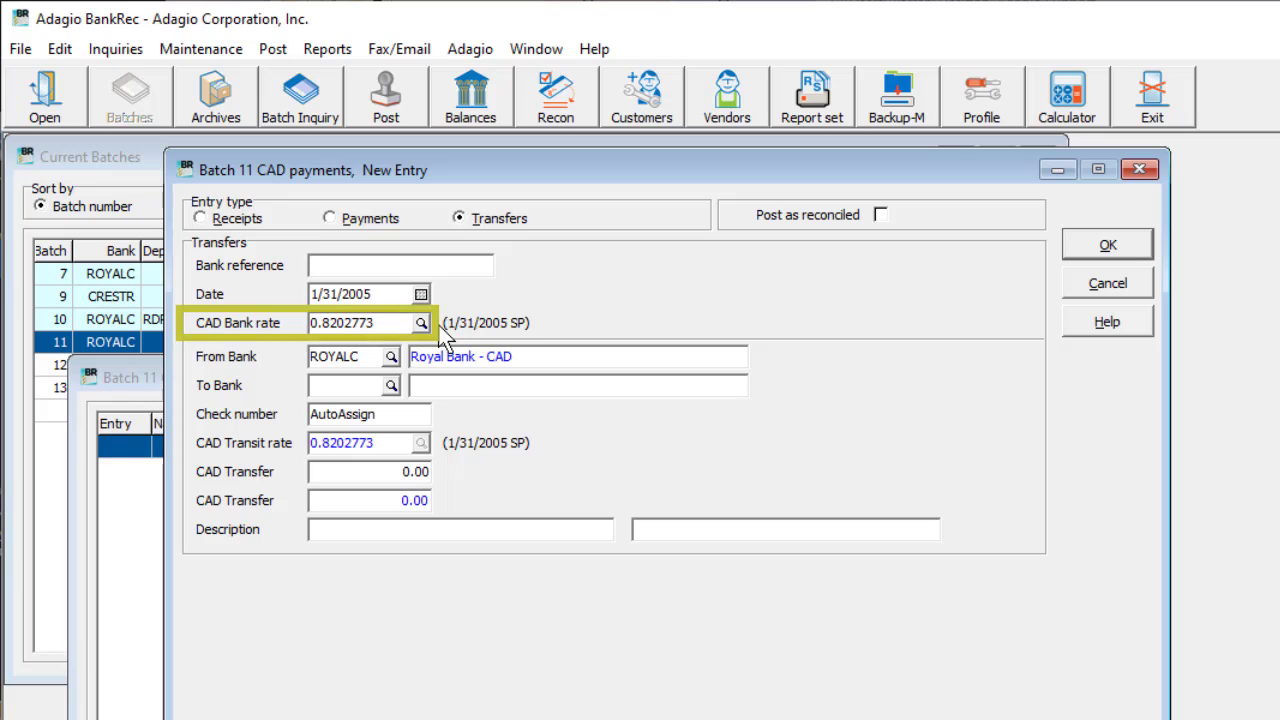
left_click(391, 385)
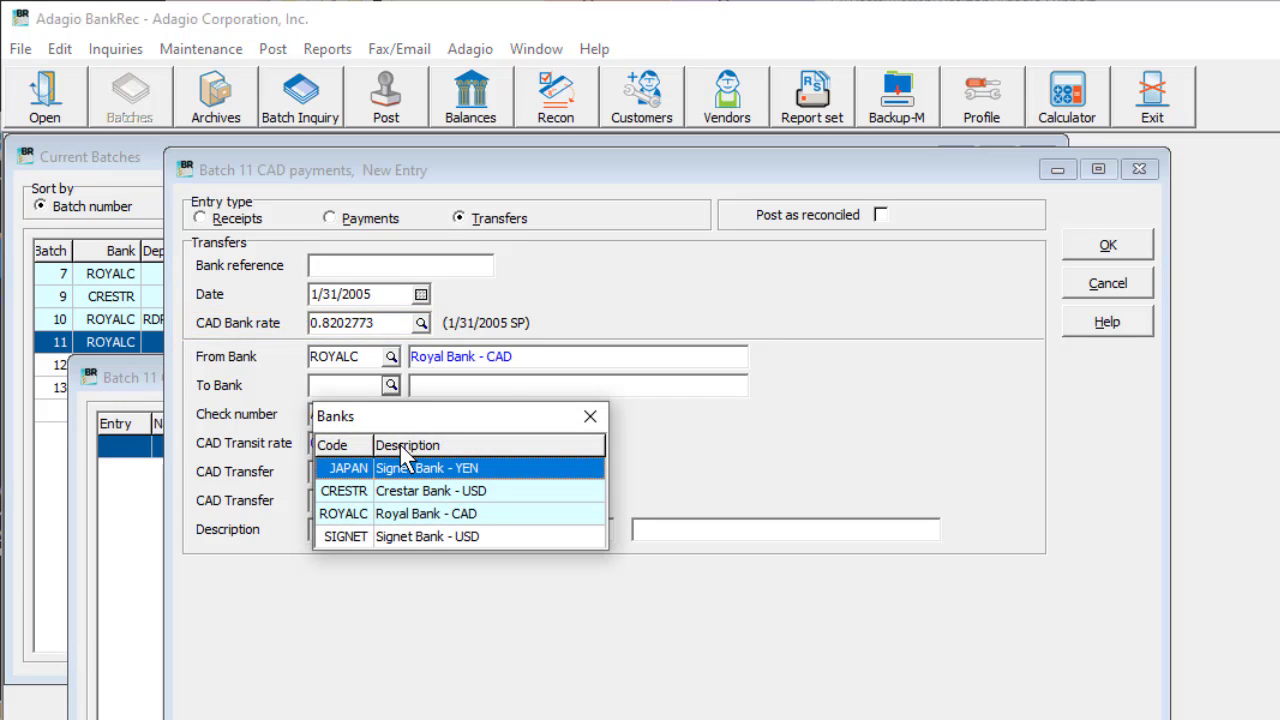
double_click(405, 470)
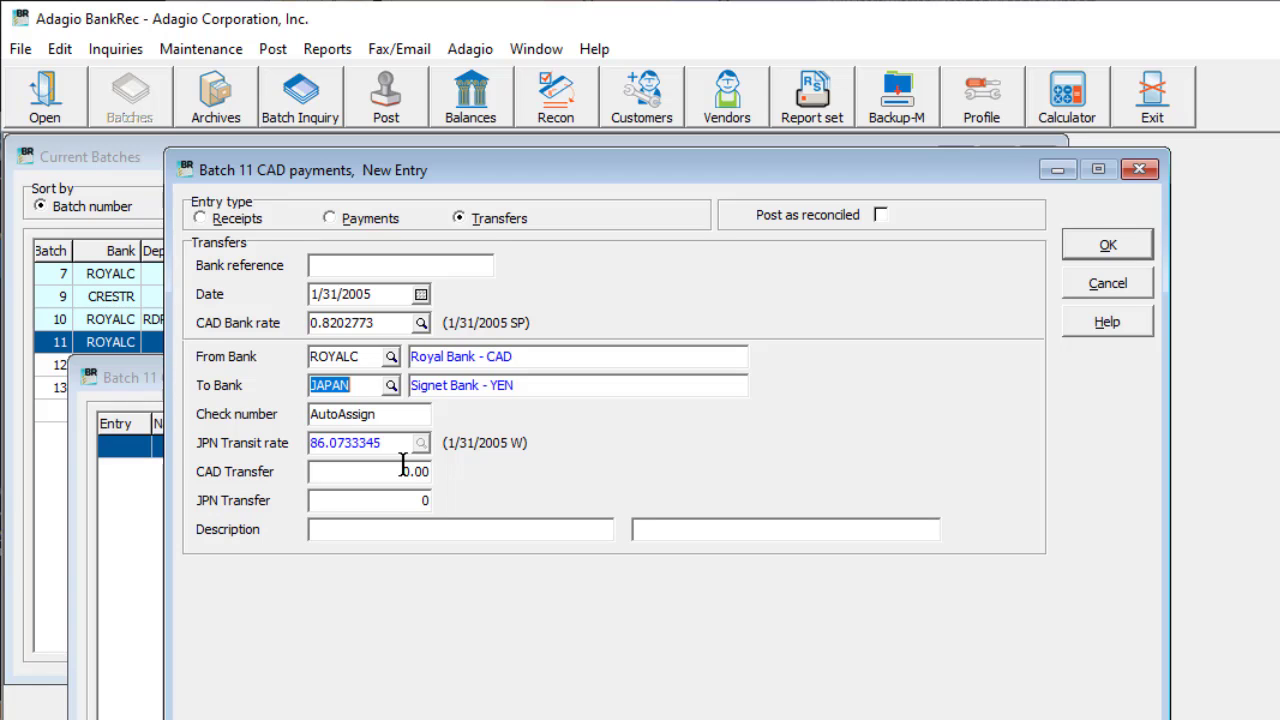
left_click(403, 471)
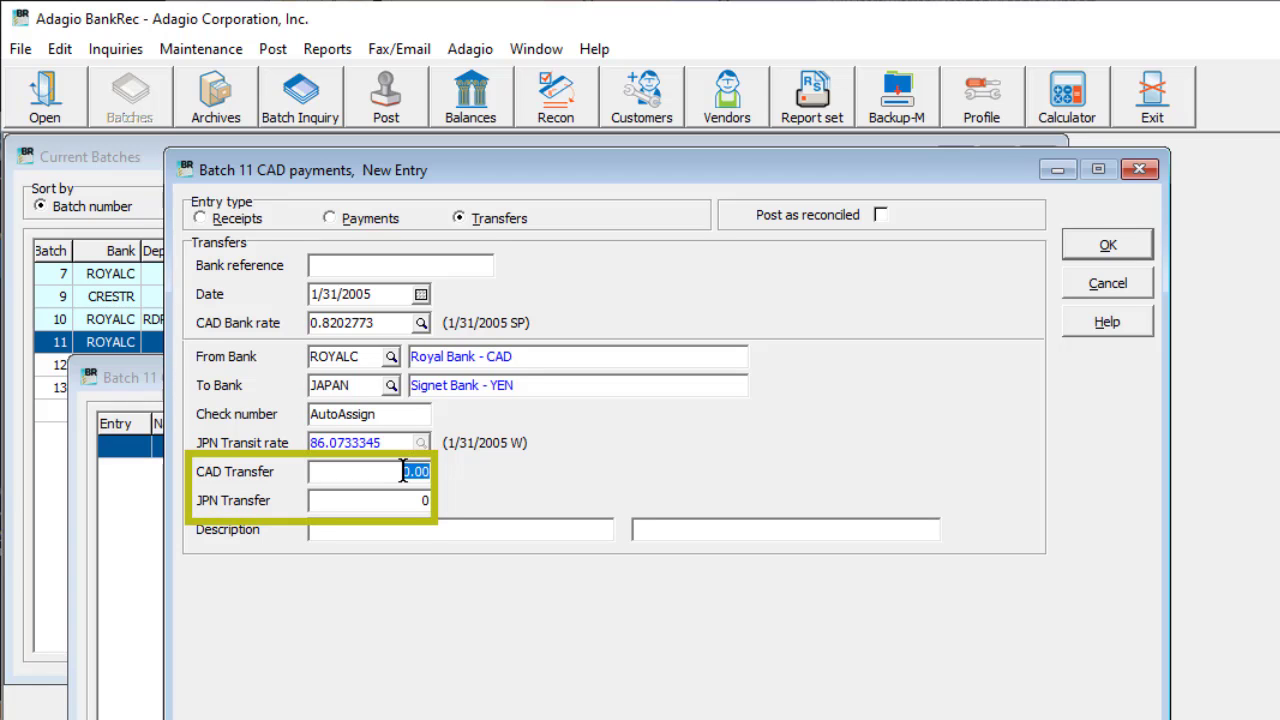
type("600")
key("Tab")
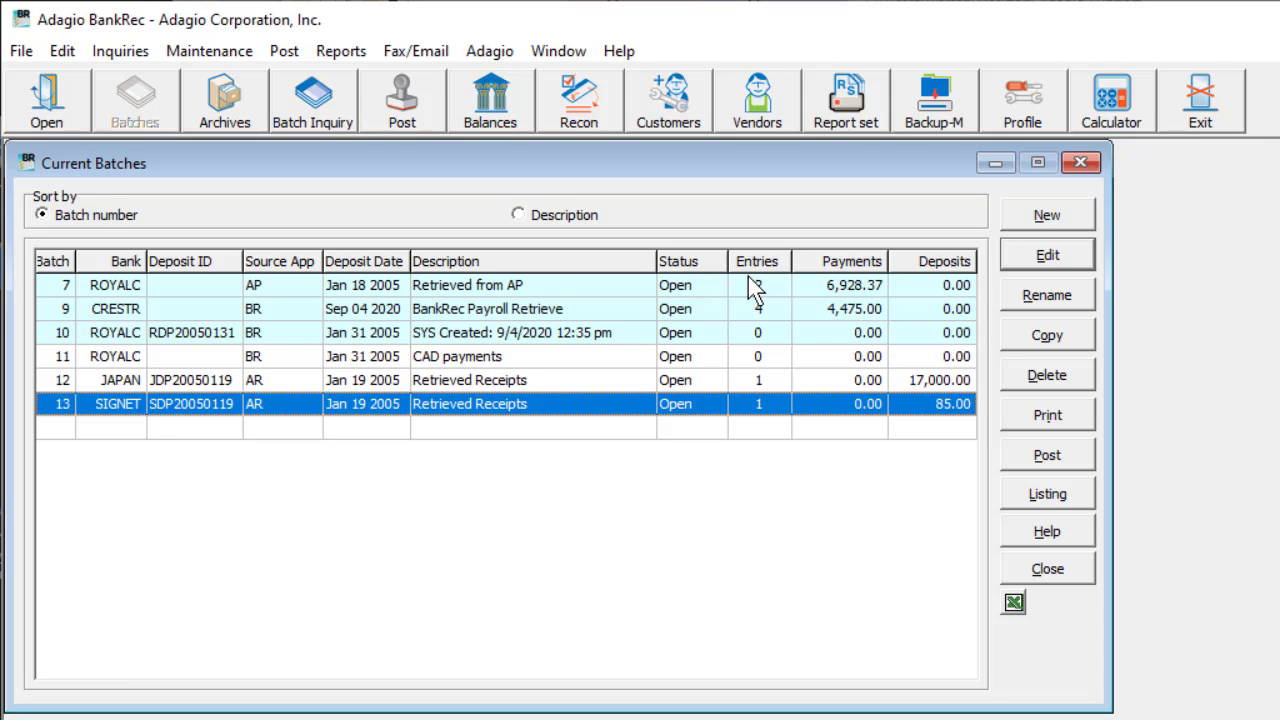
Step: Try to edit the retrieved receipts batch 13 for bank SIGNET
left_click(1017, 270)
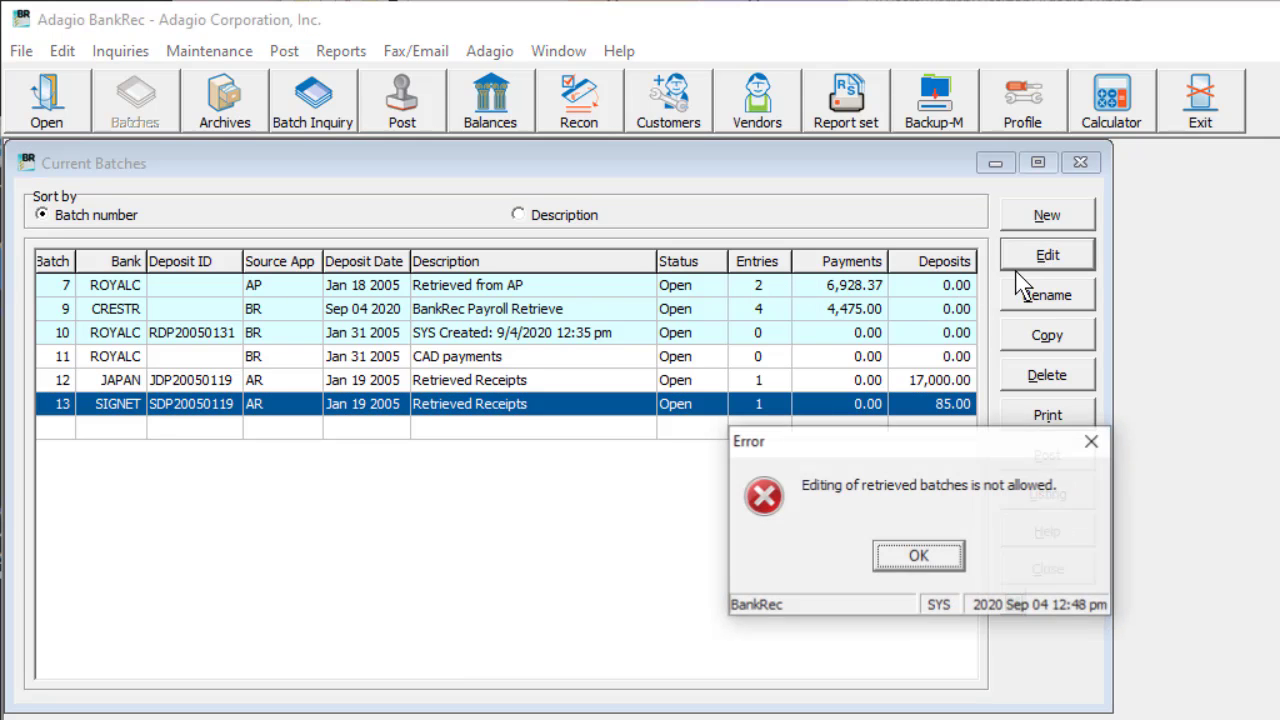